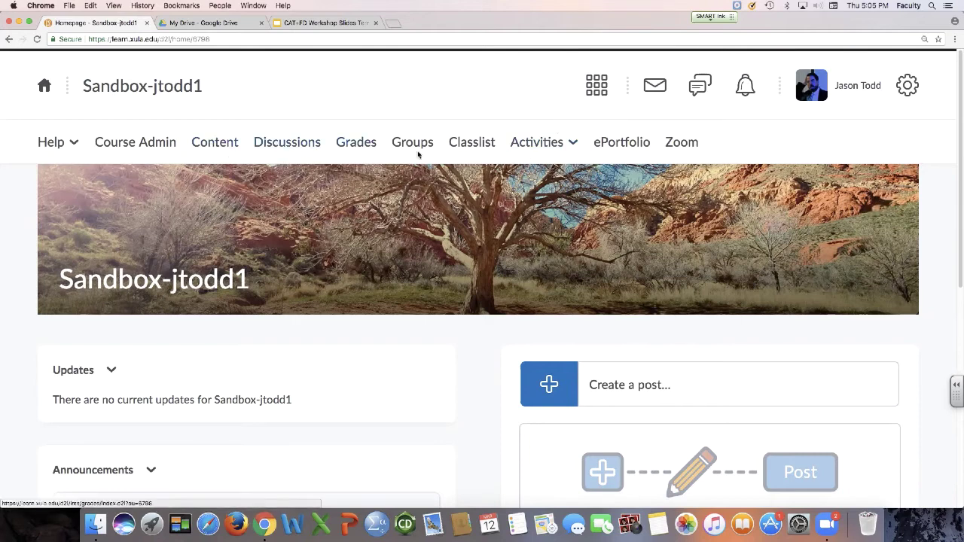
# Step: Open the course's assignments list and start a new assignment
pyautogui.click(529, 150)
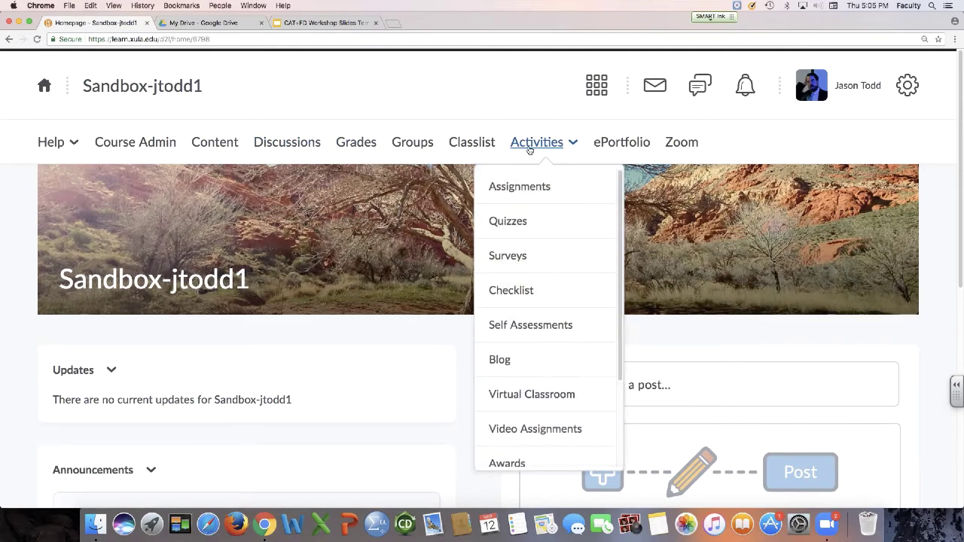
pyautogui.click(523, 191)
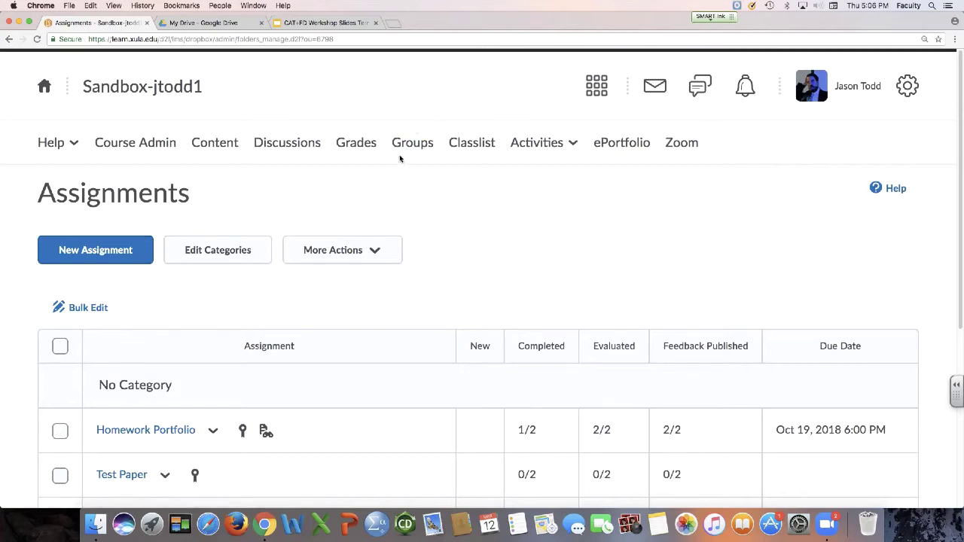
pyautogui.click(114, 260)
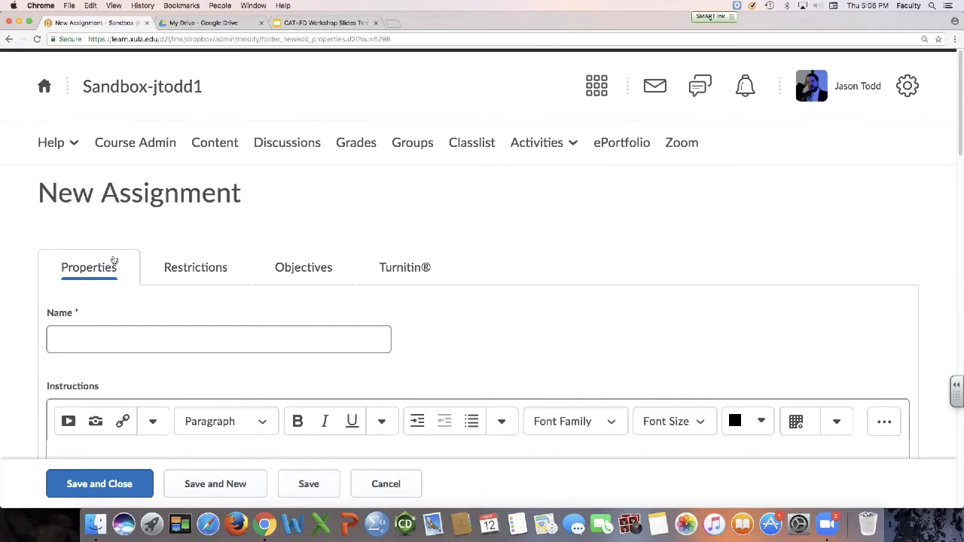
# Step: Name the new assignment "Reflection Essay #1"
pyautogui.scroll(-2, 114, 260)
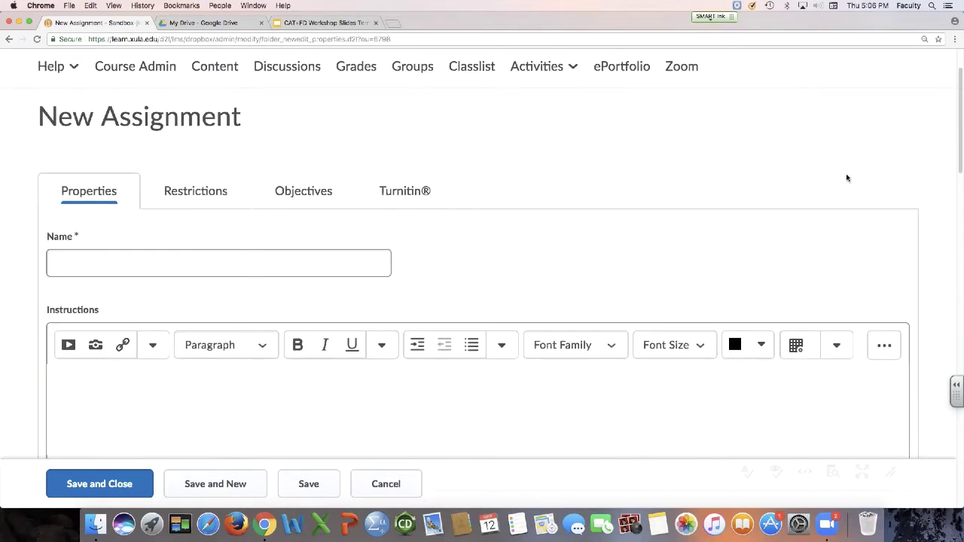
pyautogui.moveTo(959, 138); pyautogui.dragTo(956, 157)
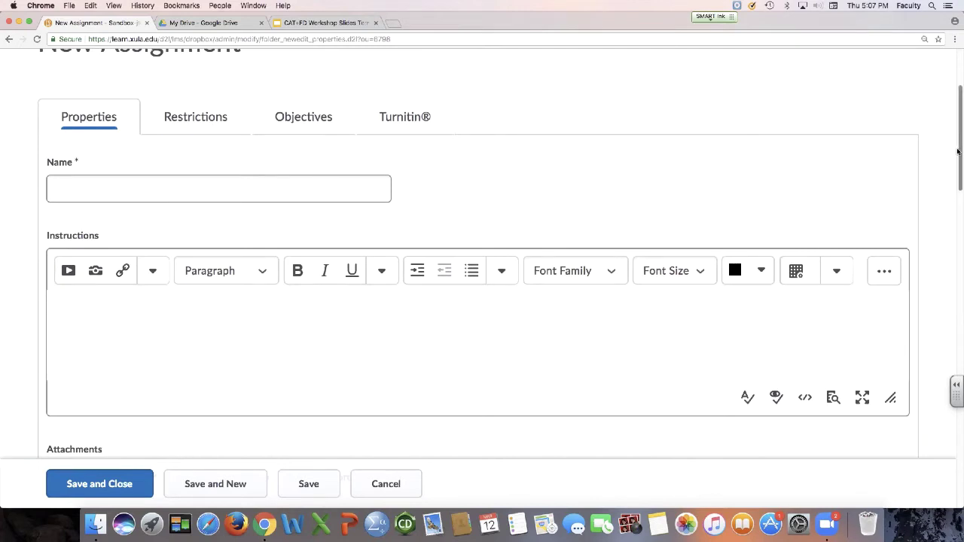
pyautogui.scroll(-1, 959, 151)
pyautogui.click(380, 170)
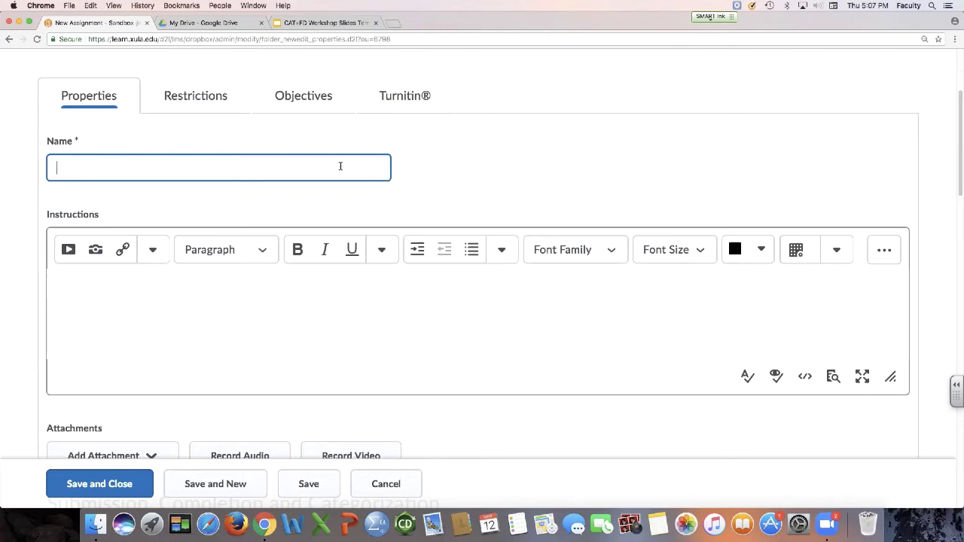
pyautogui.write('Reflection Essay #1')
# Step: Check the available attachment sources and enter "Pleas submit on time." as the assignment's instructions
pyautogui.click(308, 303)
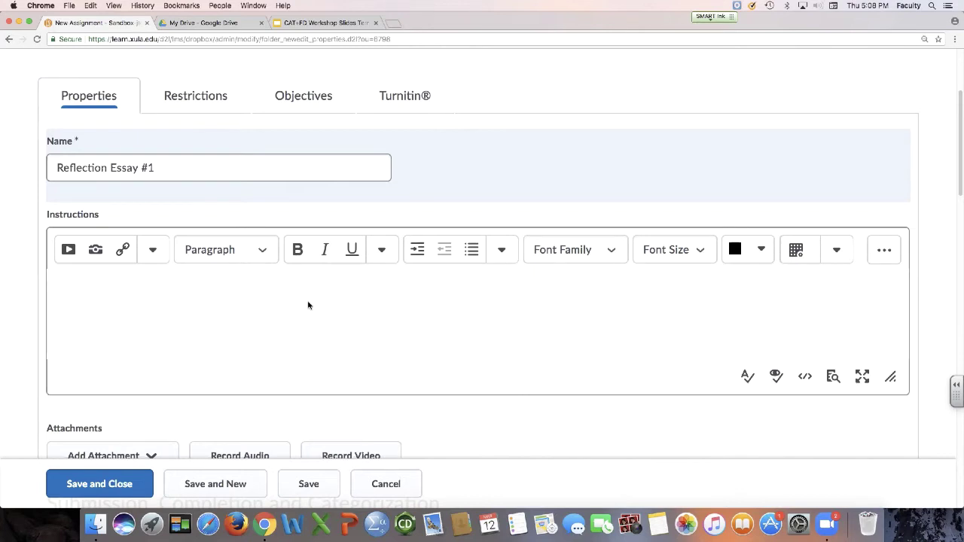
pyautogui.scroll(-1, 468, 324)
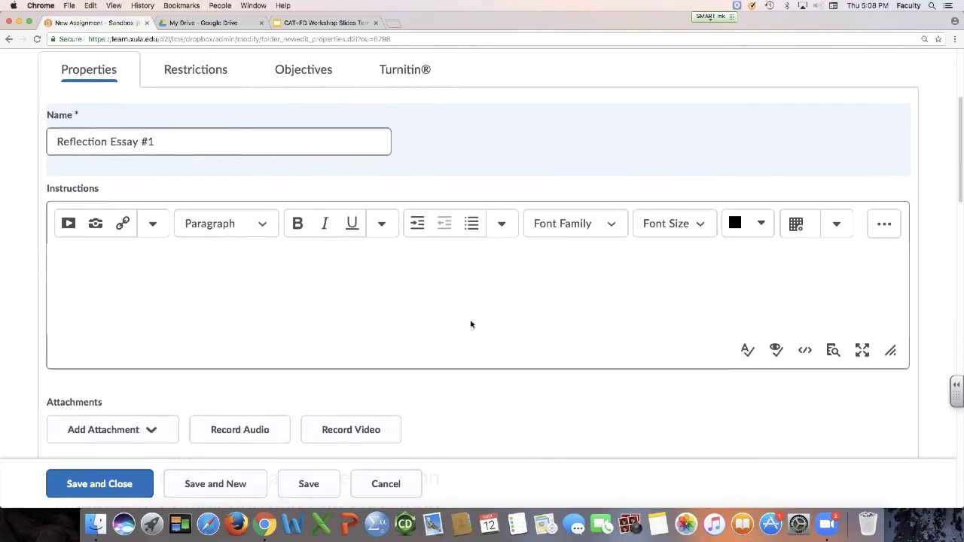
pyautogui.click(147, 431)
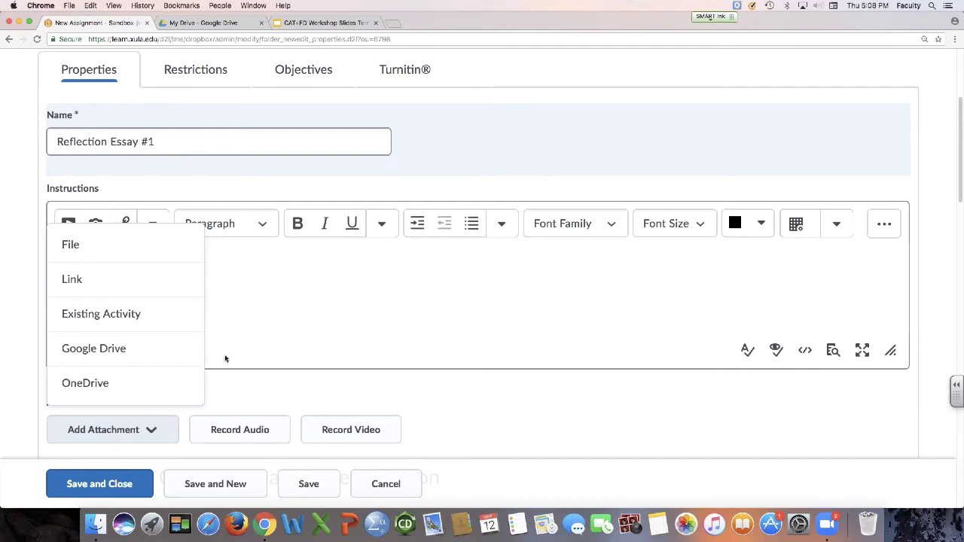
pyautogui.click(425, 397)
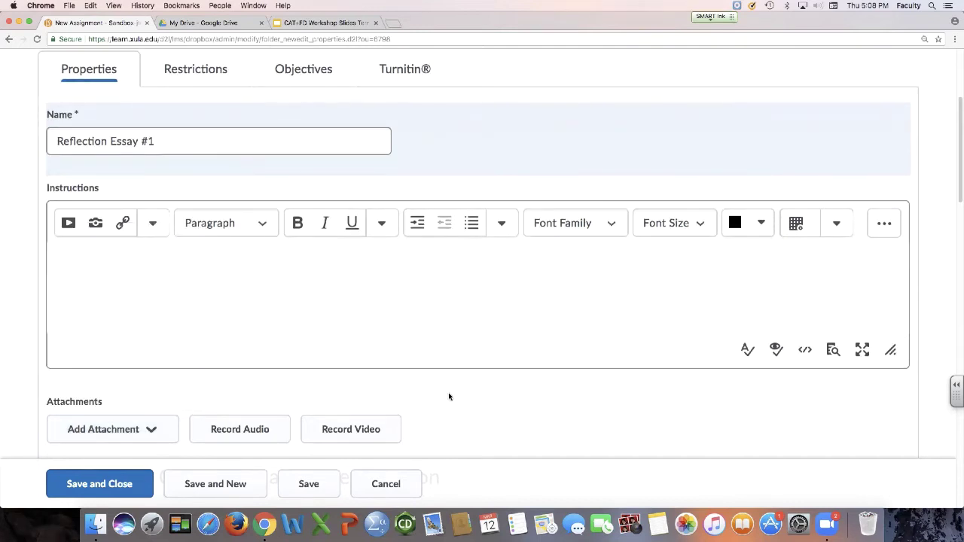
pyautogui.click(642, 291)
pyautogui.write('Pleas submit on time.')
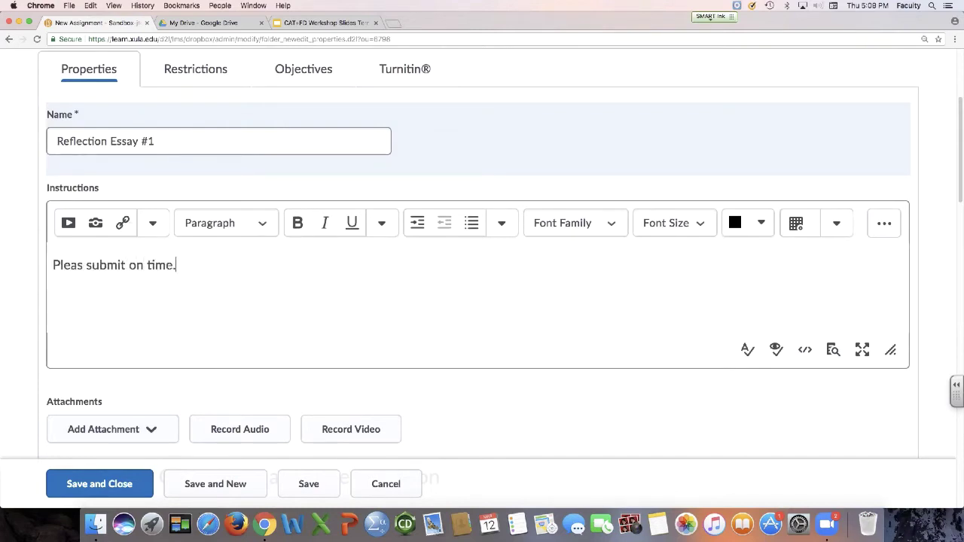
# Step: Examine the assignment type, the submission type choices, and the settings for files allowed and submissions kept
pyautogui.scroll(-5, 644, 292)
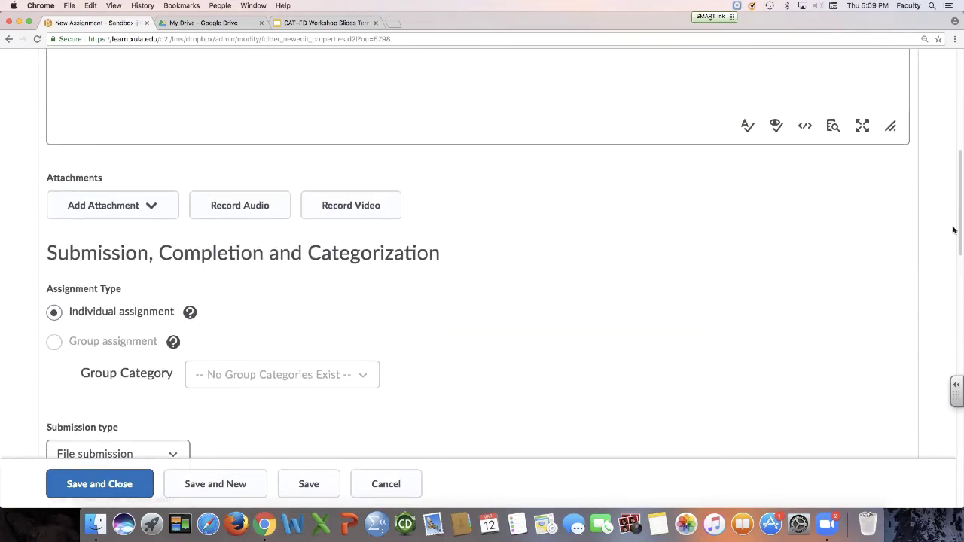
pyautogui.scroll(-1, 958, 218)
pyautogui.moveTo(958, 228); pyautogui.dragTo(956, 241)
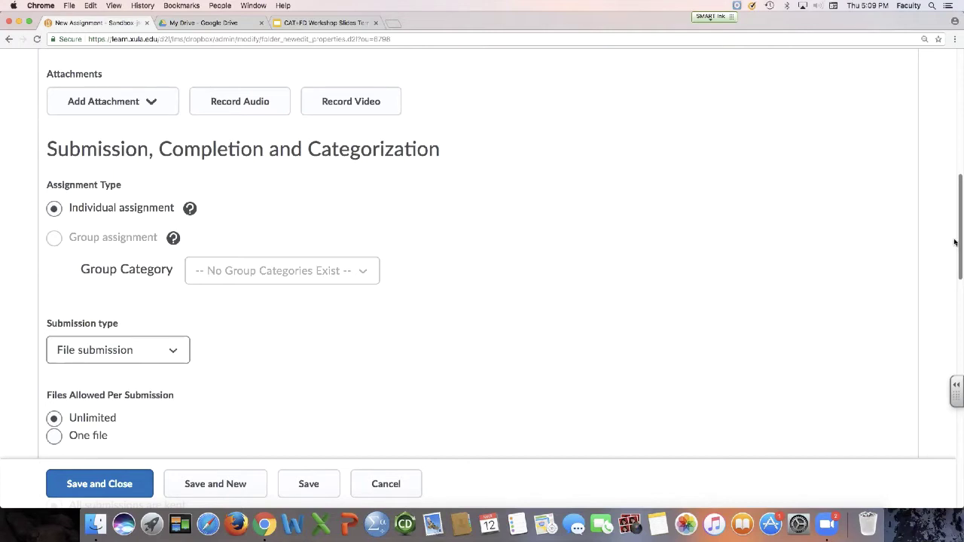
pyautogui.scroll(-3, 955, 240)
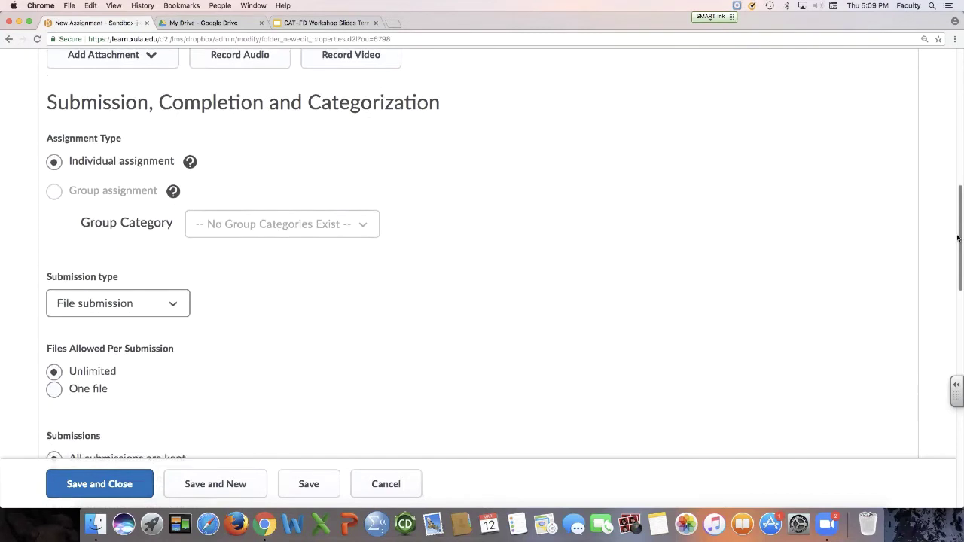
pyautogui.moveTo(958, 237); pyautogui.dragTo(958, 246)
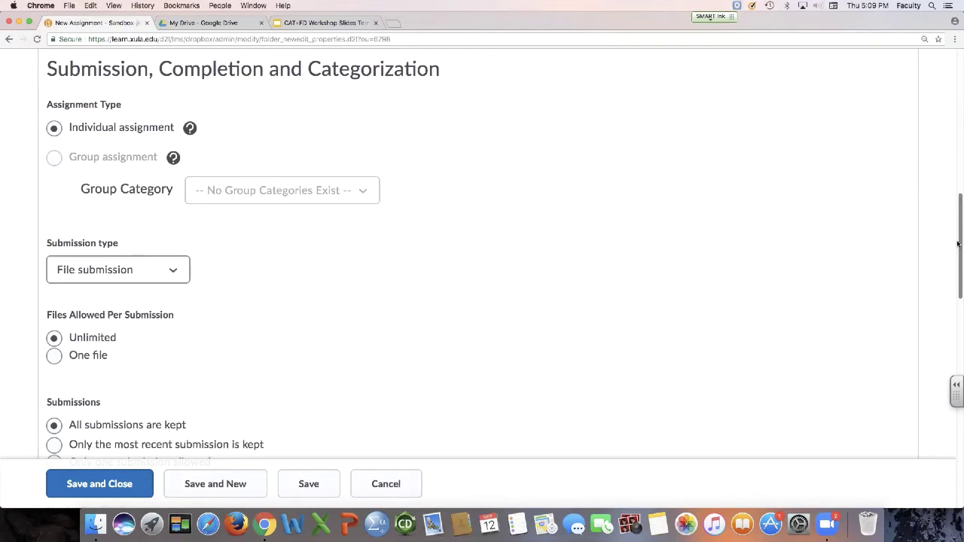
pyautogui.moveTo(957, 245); pyautogui.dragTo(955, 272)
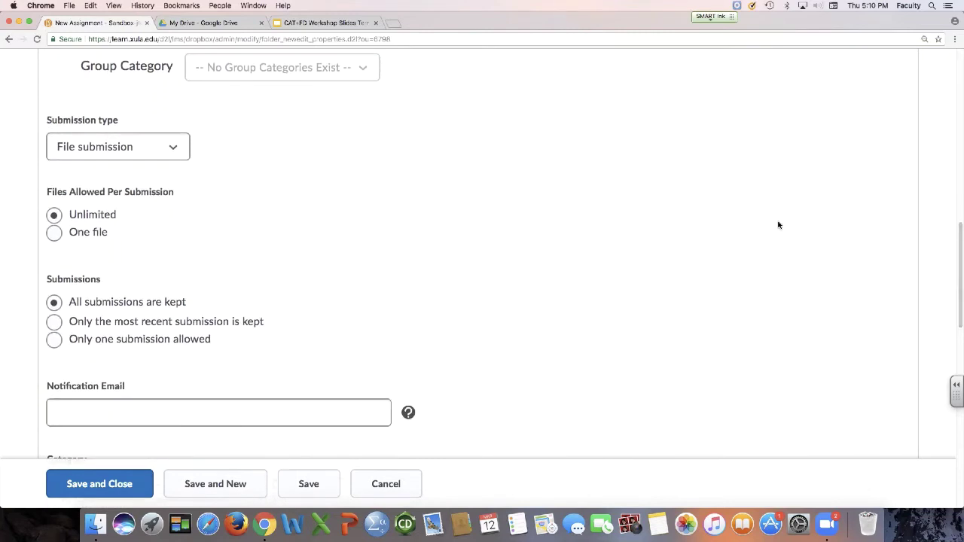
pyautogui.click(158, 146)
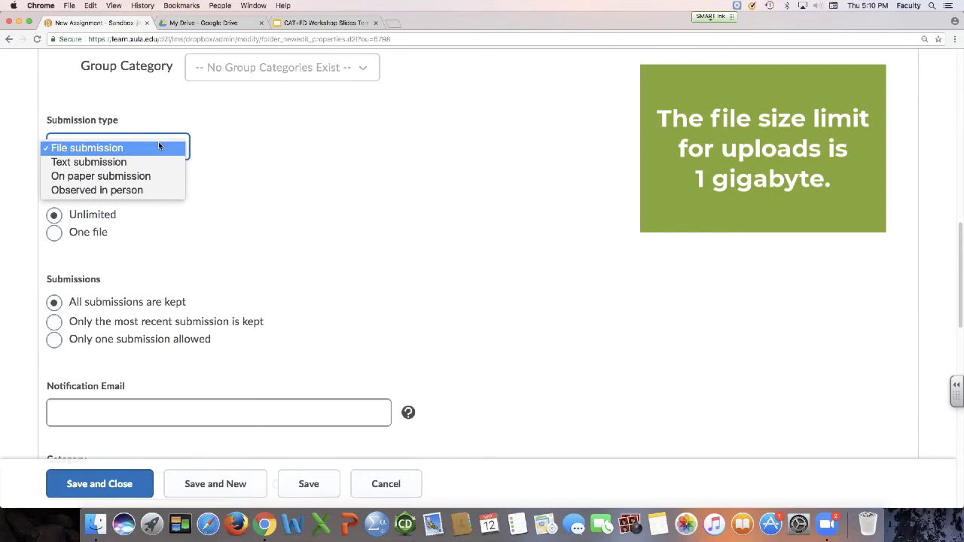
pyautogui.click(159, 147)
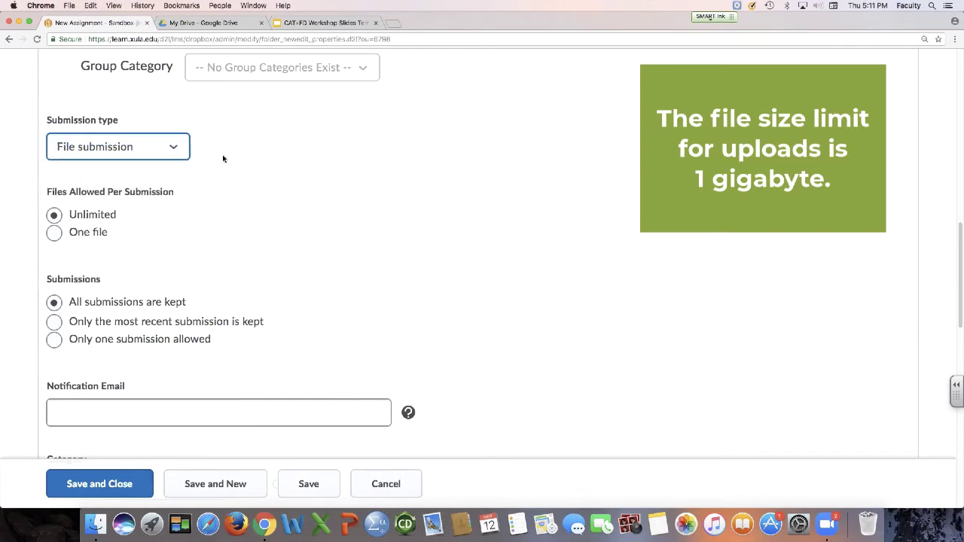
pyautogui.click(181, 147)
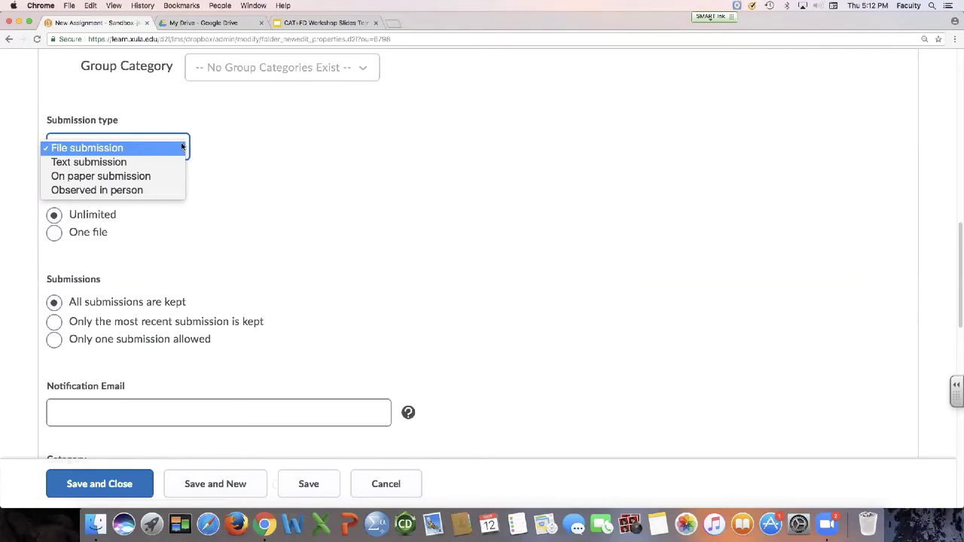
pyautogui.click(237, 181)
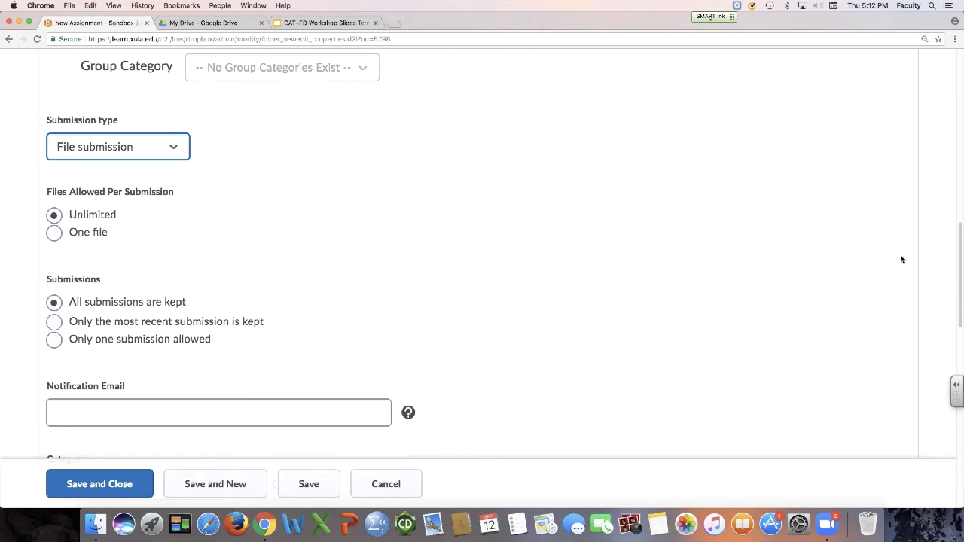
# Step: Review the categories and the grade items that the assignment can be linked to
pyautogui.moveTo(958, 284); pyautogui.dragTo(958, 288)
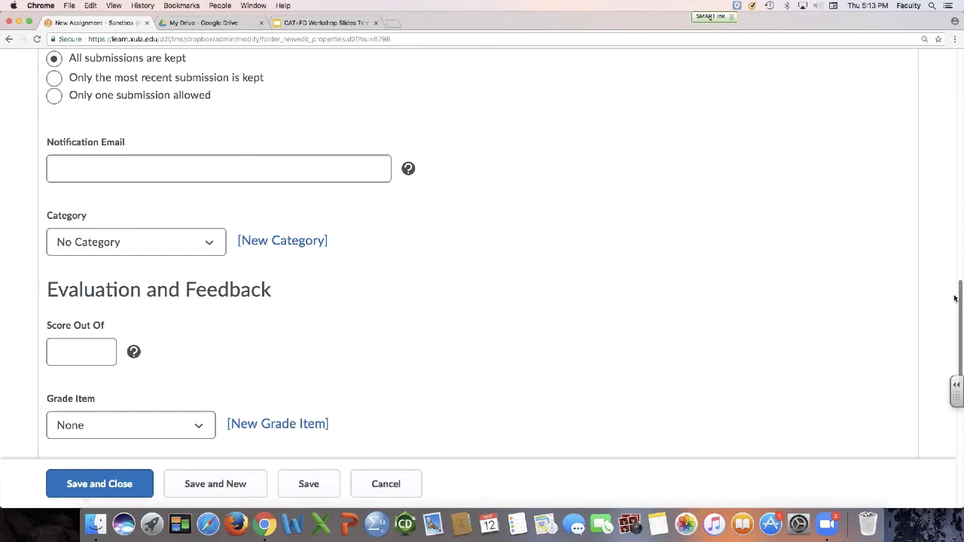
pyautogui.scroll(-1, 746, 354)
pyautogui.click(177, 239)
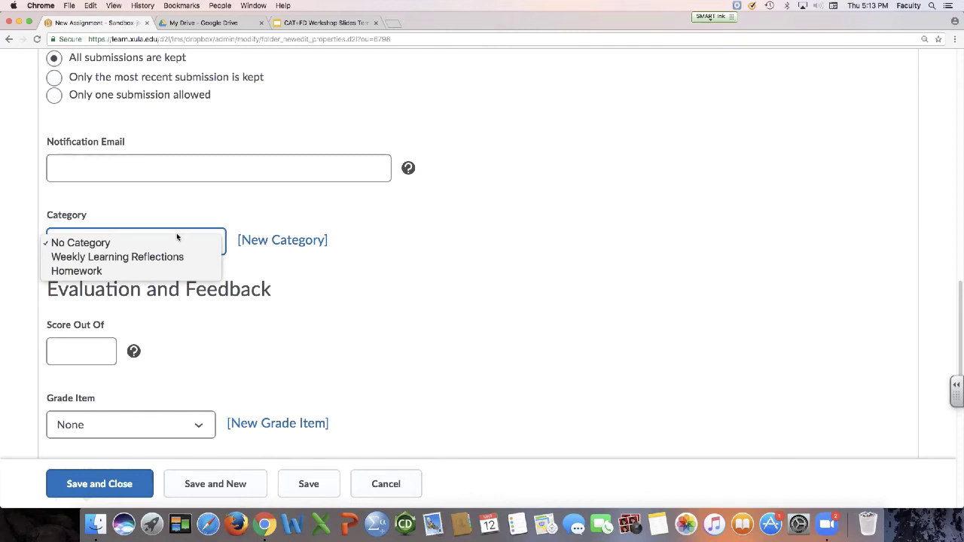
pyautogui.click(368, 337)
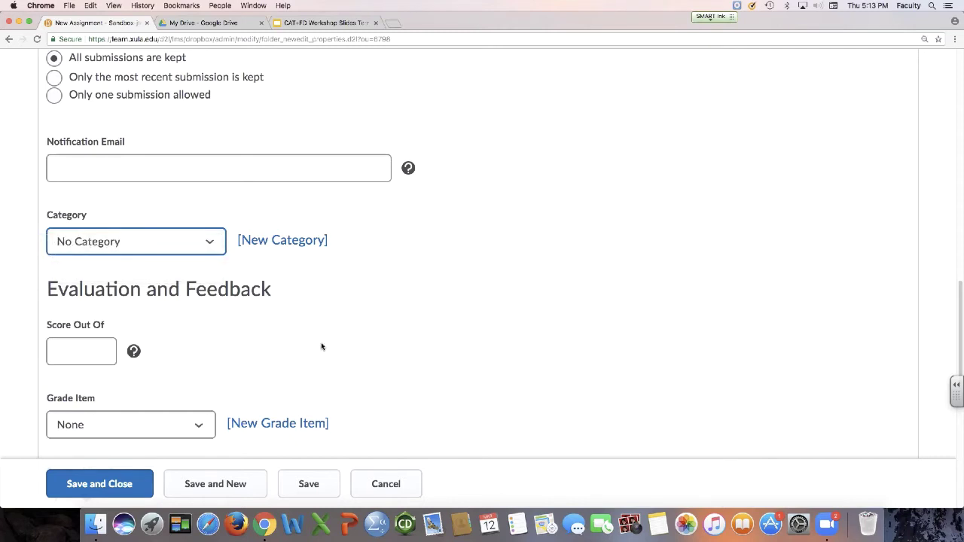
pyautogui.scroll(-2, 323, 345)
pyautogui.scroll(-4, 324, 346)
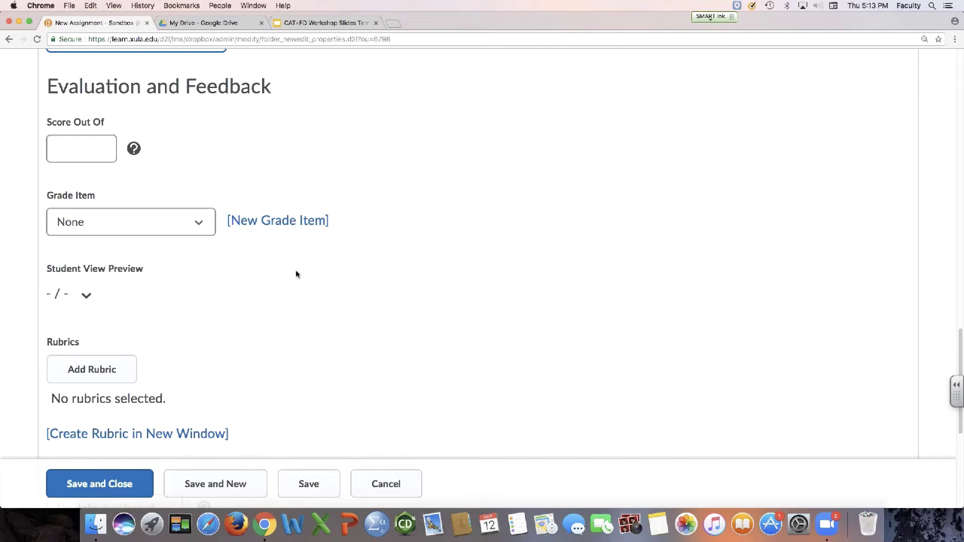
pyautogui.click(161, 231)
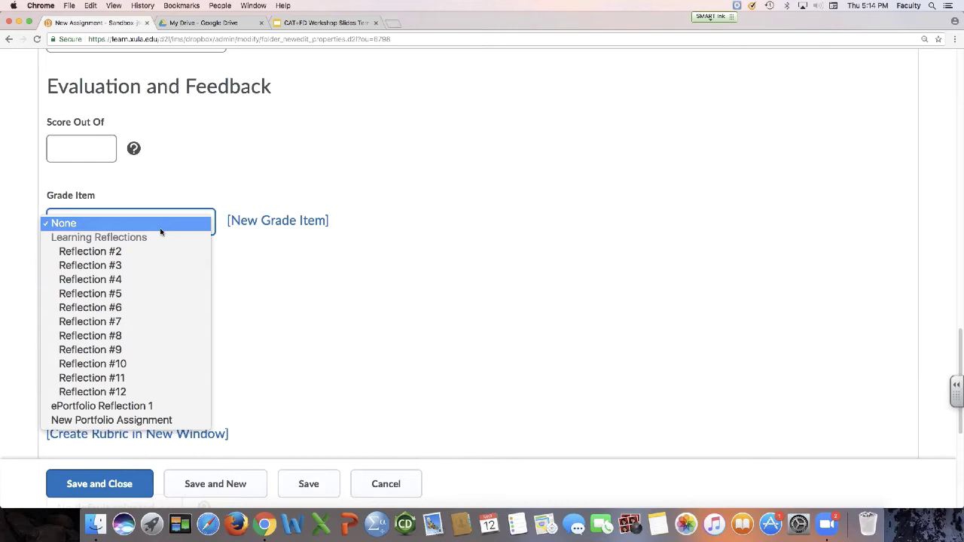
pyautogui.click(256, 274)
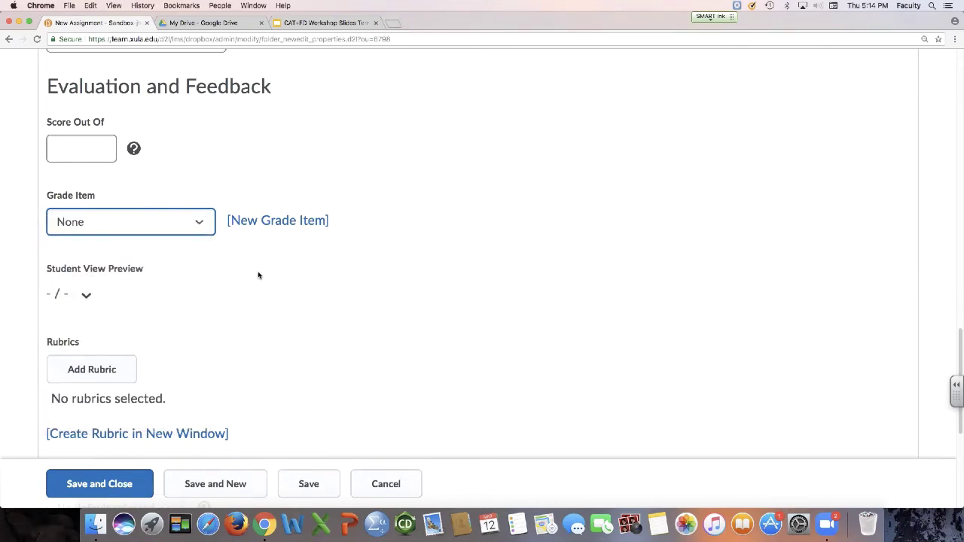
# Step: Set the assignment's score to be out of 10
pyautogui.click(95, 150)
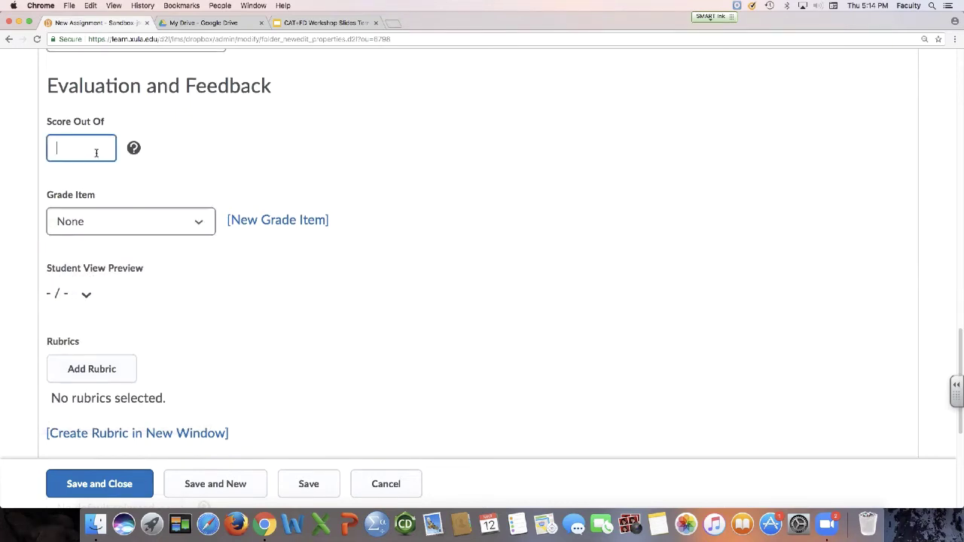
pyautogui.write('10')
pyautogui.click(165, 308)
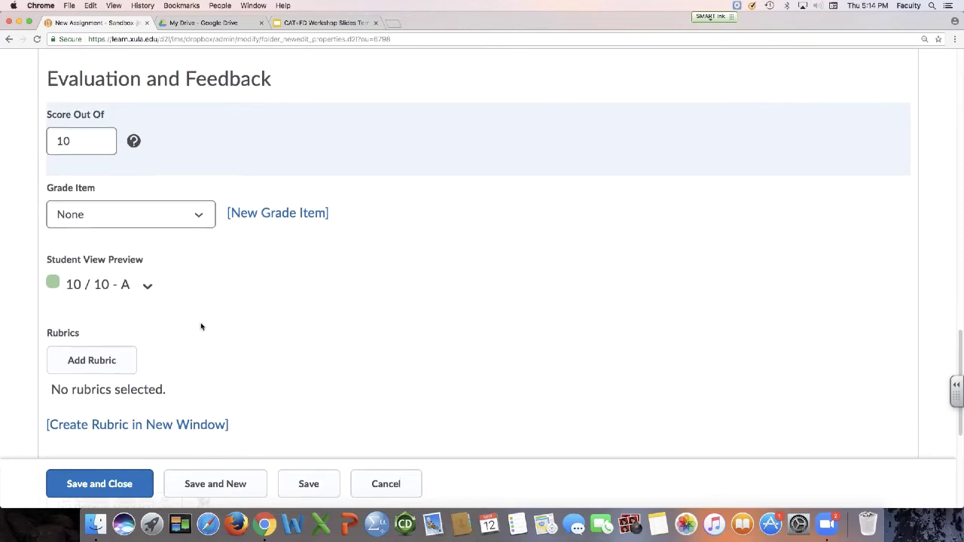
# Step: Check the rubric, ePortfolio, anonymous marking and annotation settings, and save the assignment without closing it
pyautogui.scroll(-3, 200, 327)
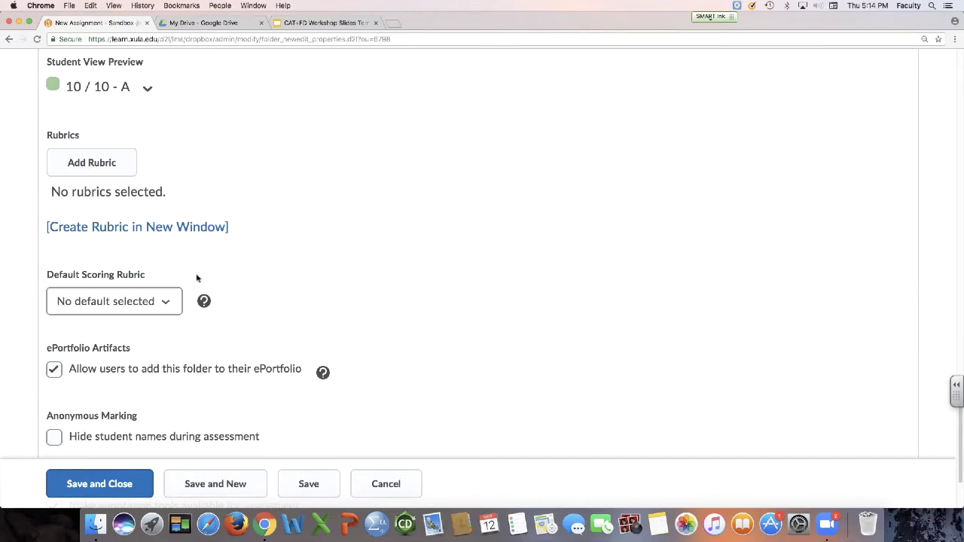
pyautogui.scroll(-3, 356, 256)
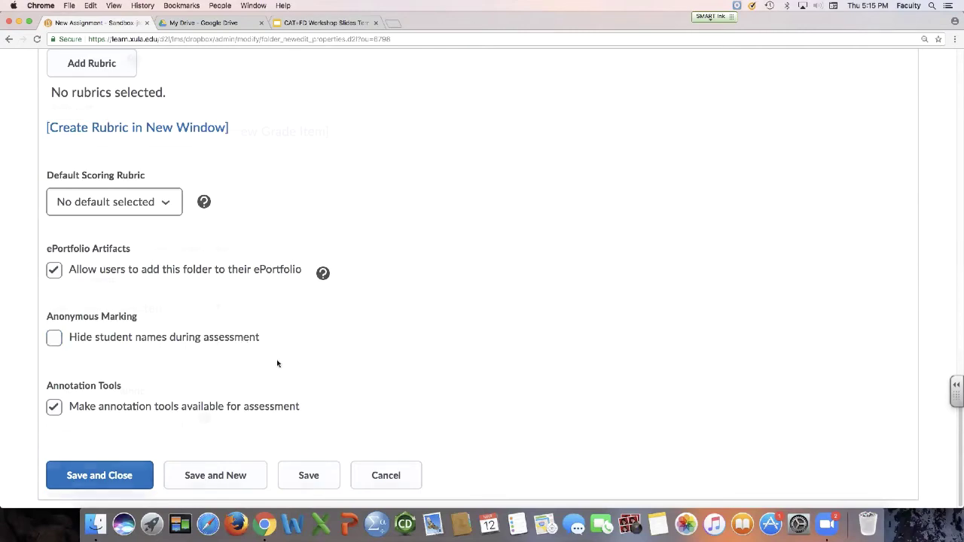
pyautogui.scroll(15, 278, 363)
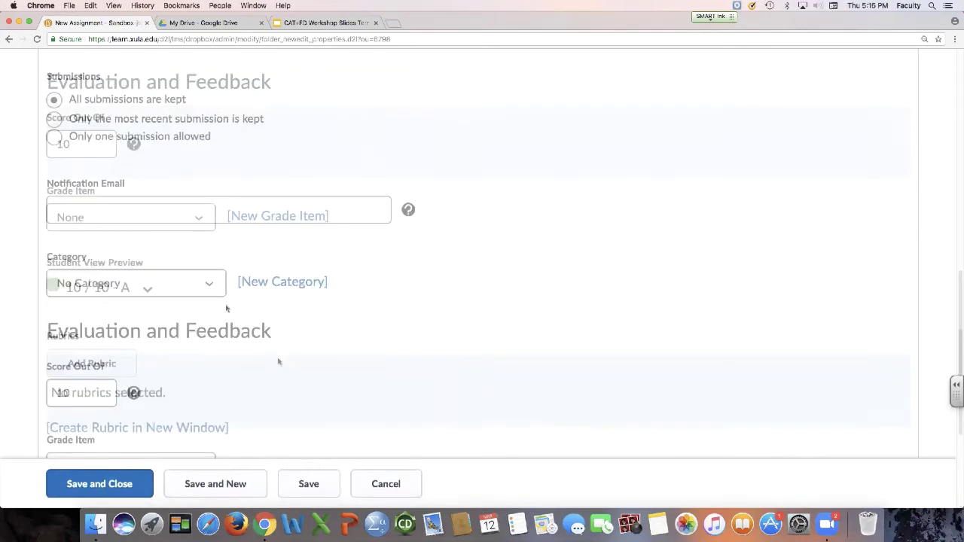
pyautogui.scroll(10, 223, 302)
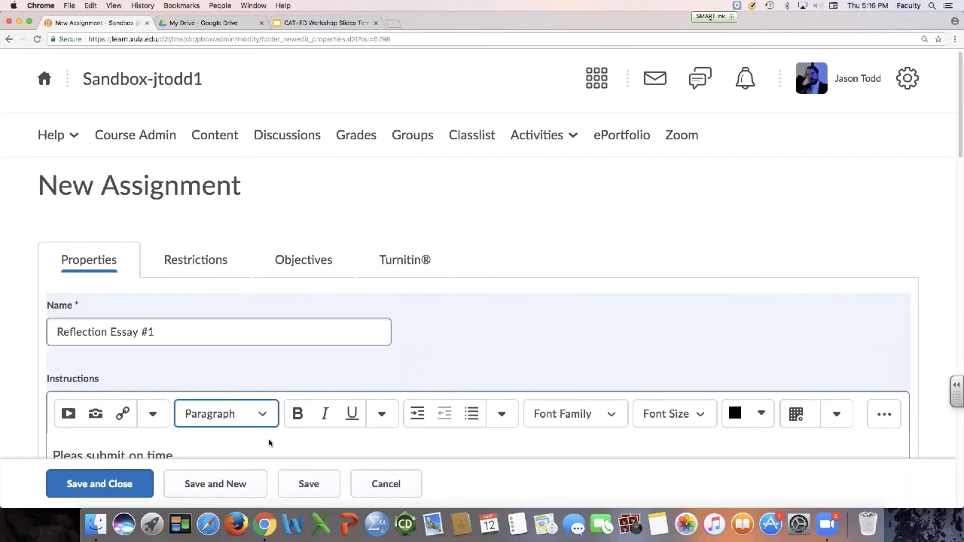
pyautogui.click(287, 489)
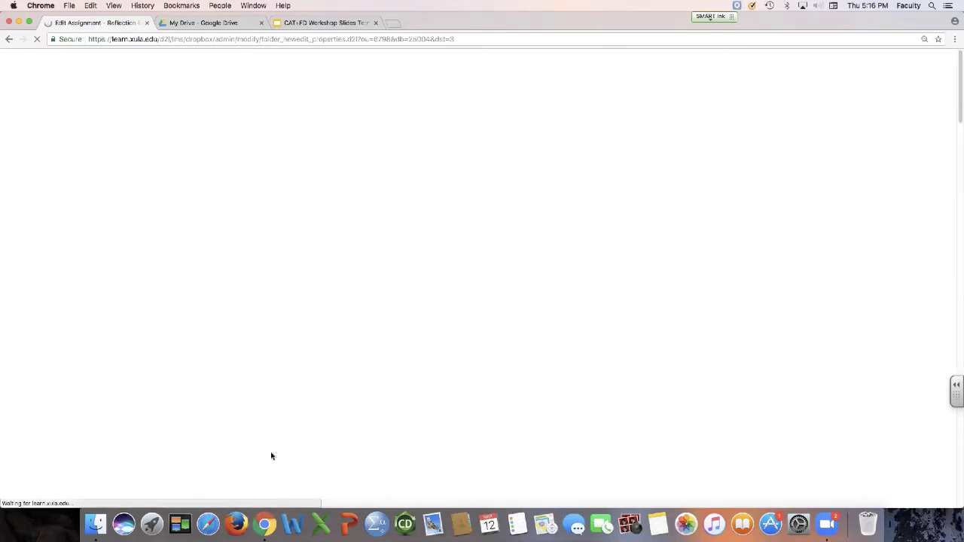
# Step: Open the assignment's restrictions and review the start and end dates, release conditions and special access options
pyautogui.click(219, 280)
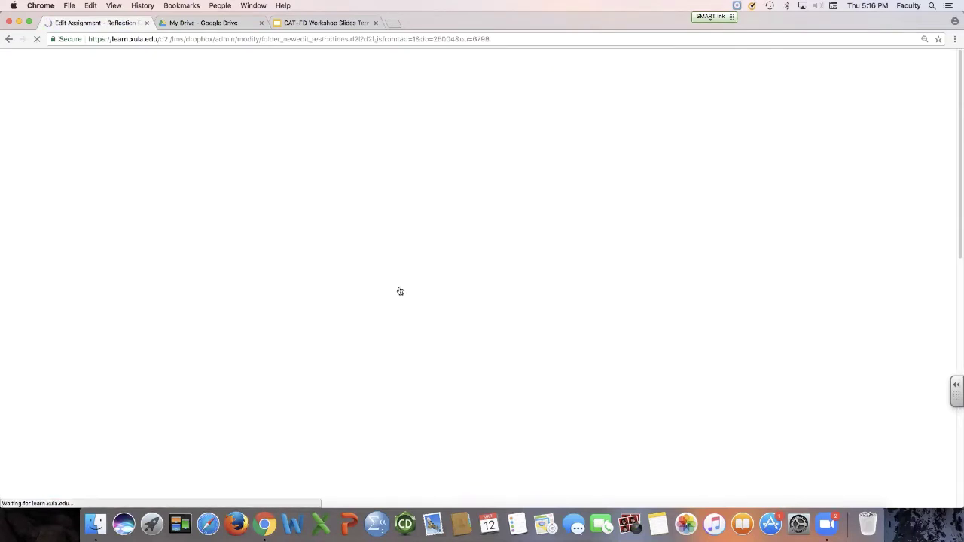
pyautogui.moveTo(958, 228); pyautogui.dragTo(959, 307)
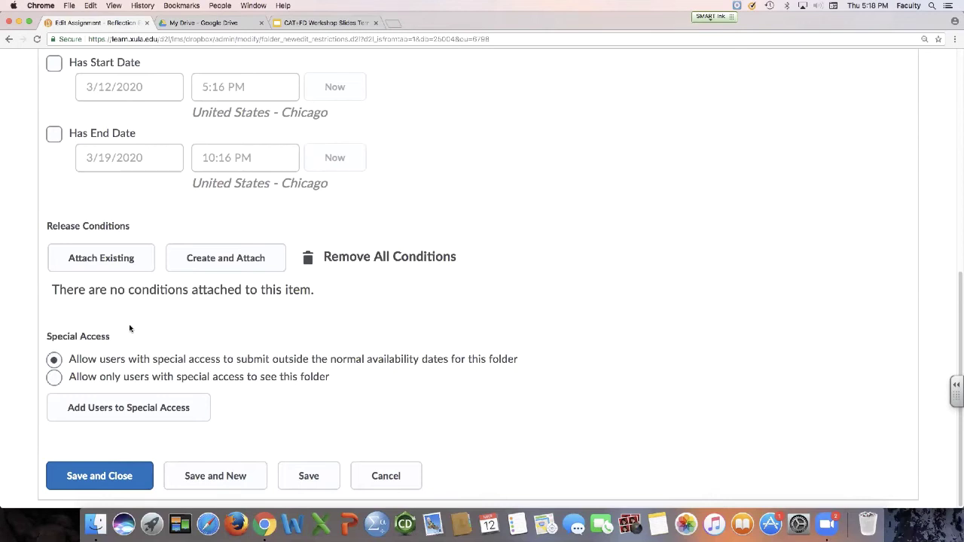
# Step: Enable GradeMark and Originality Check for the assignment folder in its Turnitin settings
pyautogui.scroll(2, 151, 288)
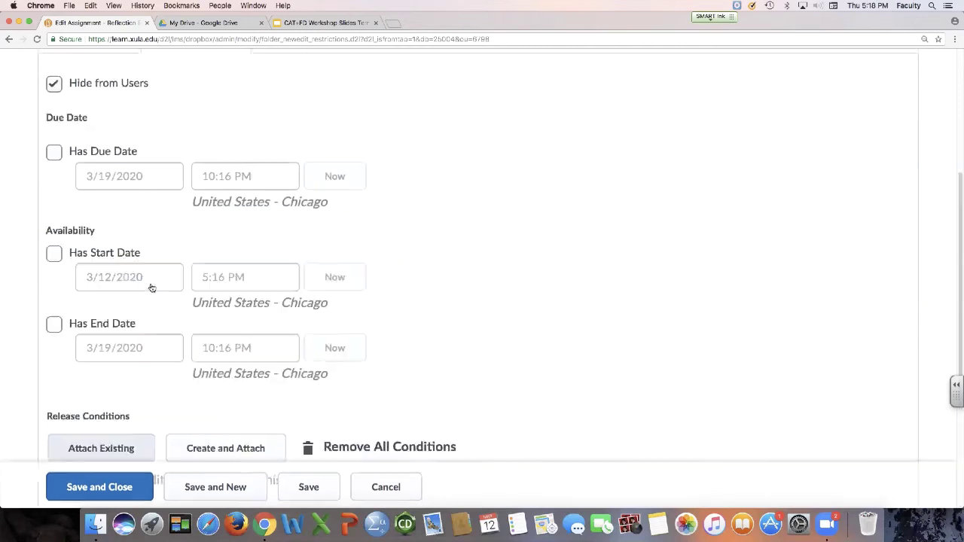
pyautogui.scroll(6, 152, 288)
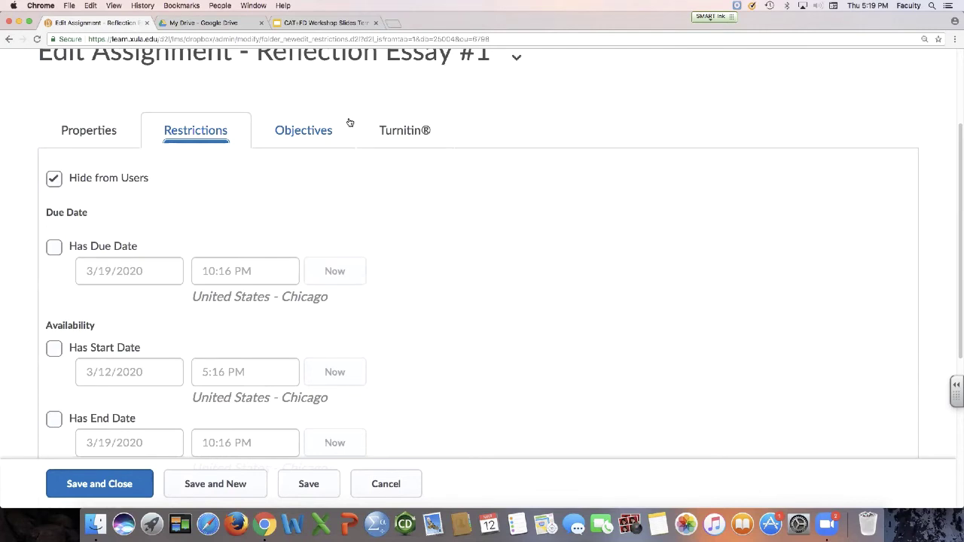
pyautogui.click(398, 133)
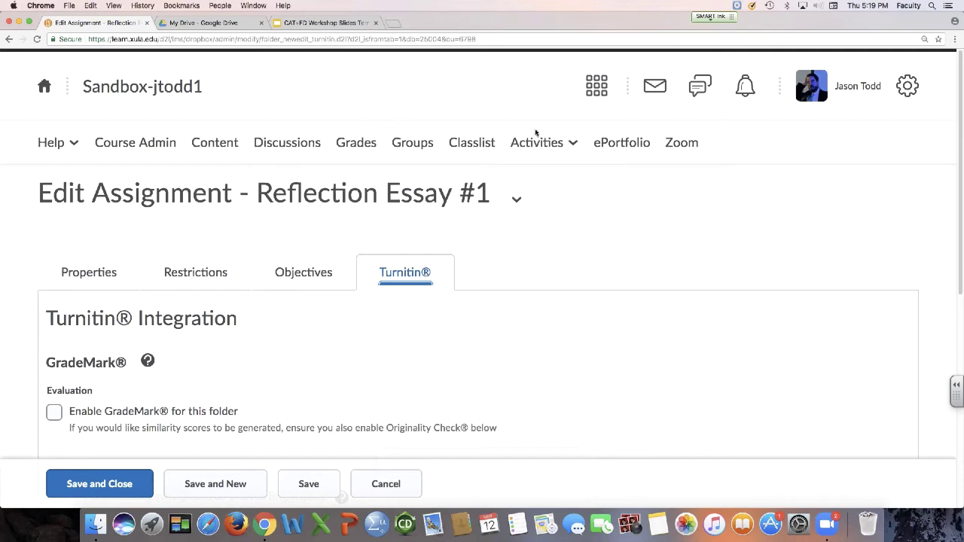
pyautogui.scroll(-4, 679, 229)
pyautogui.scroll(-2, 679, 230)
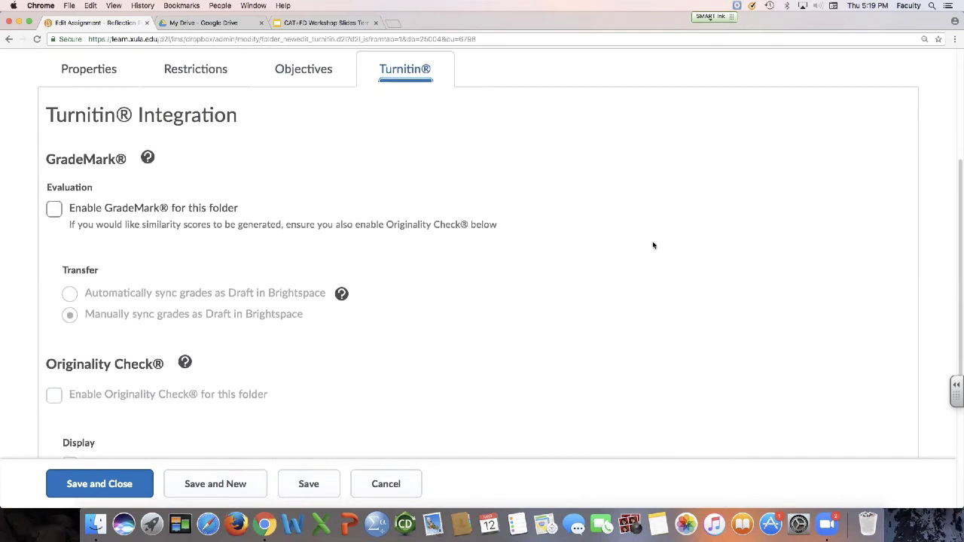
pyautogui.click(174, 211)
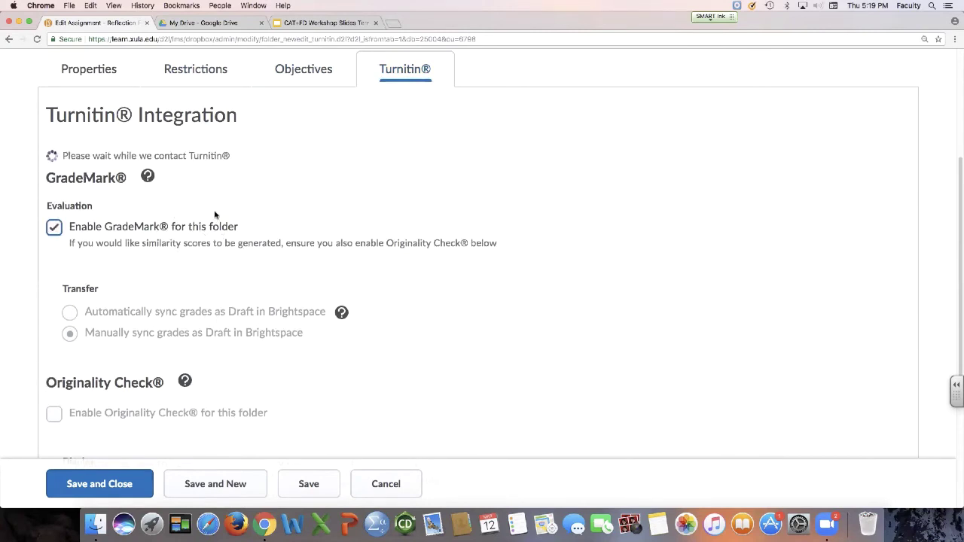
pyautogui.scroll(-1, 244, 269)
pyautogui.scroll(-1, 227, 294)
pyautogui.click(209, 337)
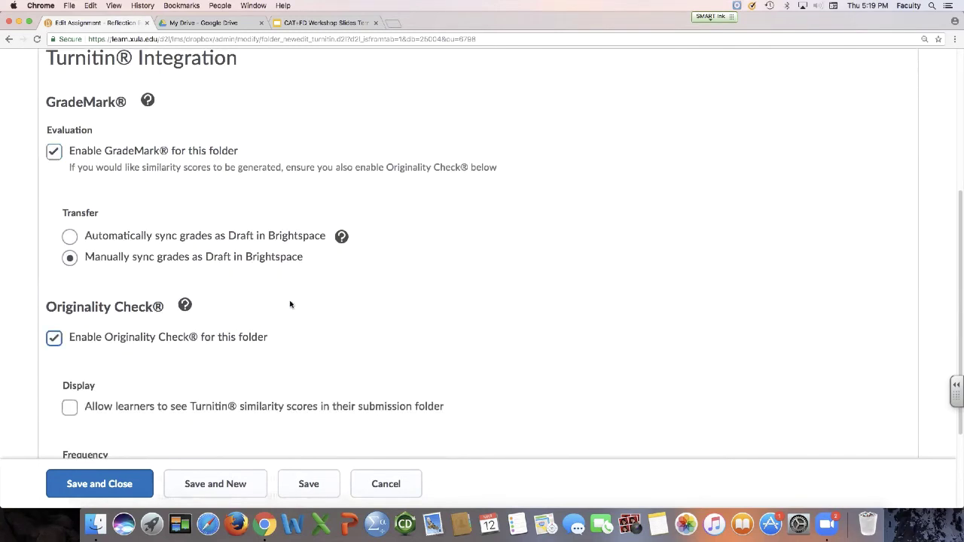
# Step: Allow learners to see Turnitin similarity scores, with automatic originality checking on all submissions, and save and close the assignment
pyautogui.scroll(-2, 290, 304)
pyautogui.scroll(-1, 357, 281)
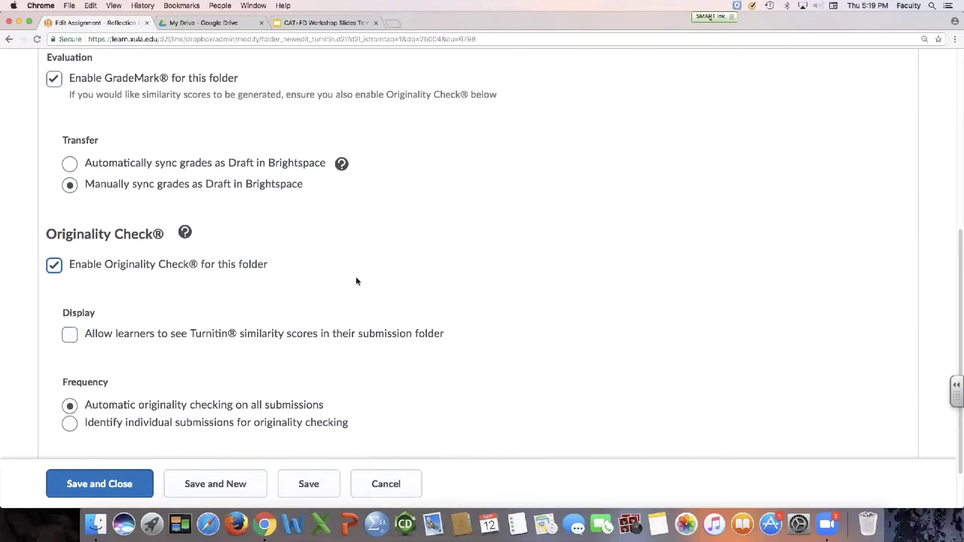
pyautogui.scroll(-2, 357, 282)
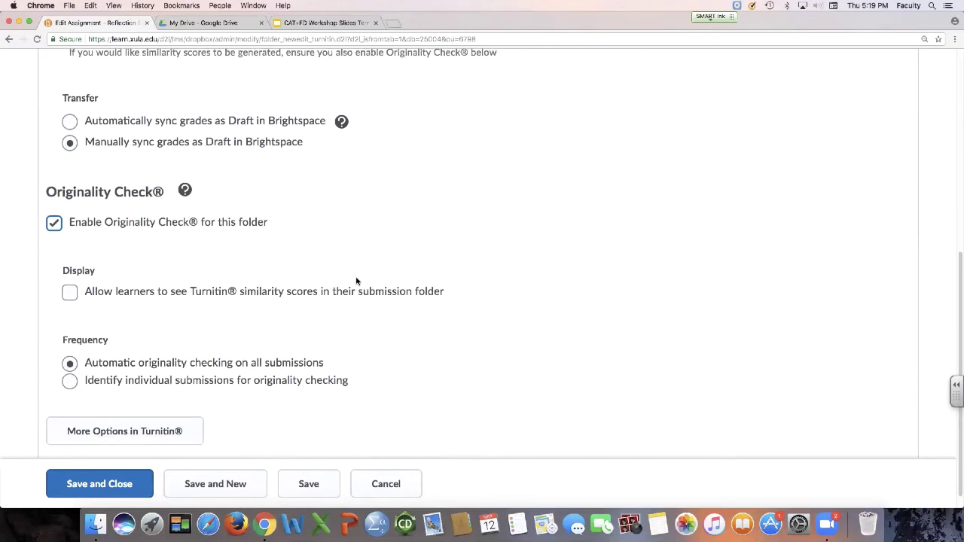
pyautogui.click(255, 293)
pyautogui.click(252, 367)
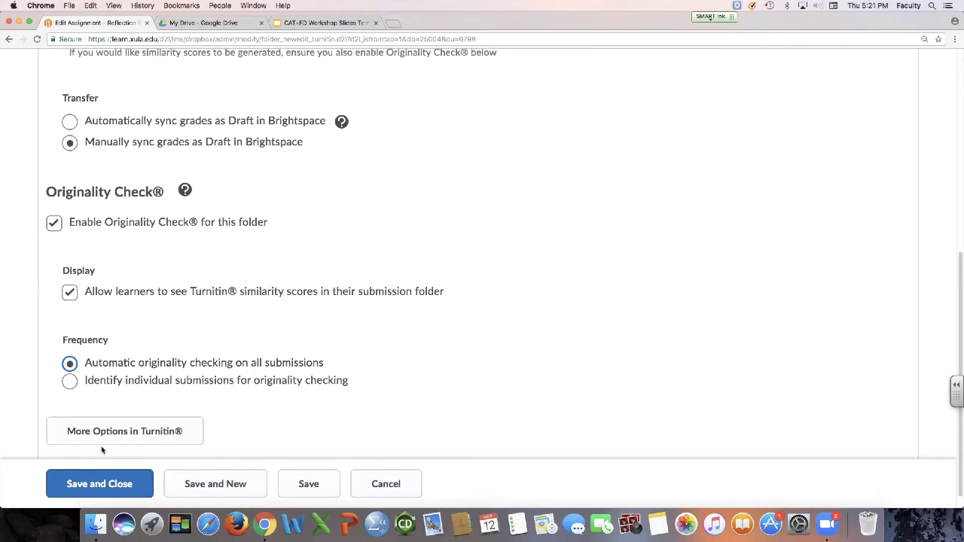
pyautogui.click(105, 485)
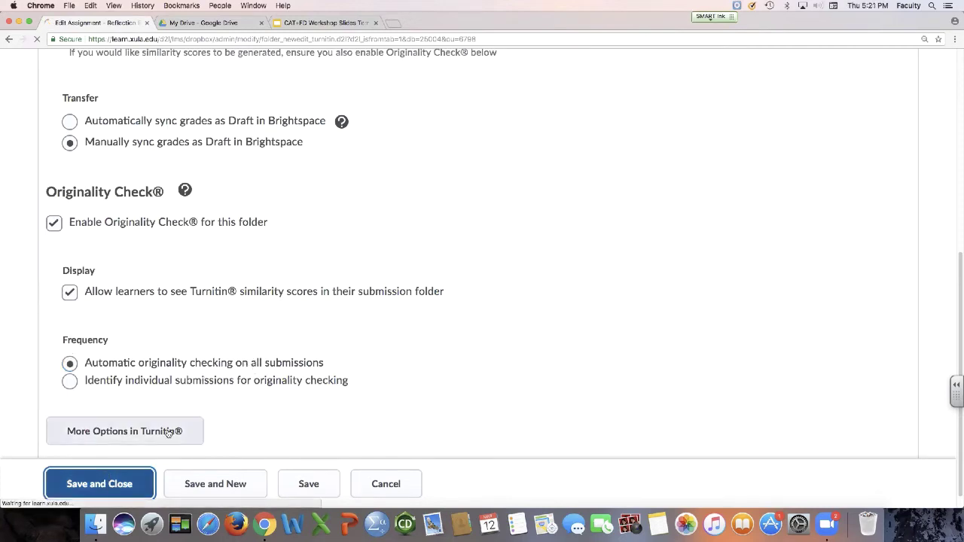
pyautogui.scroll(-5, 239, 394)
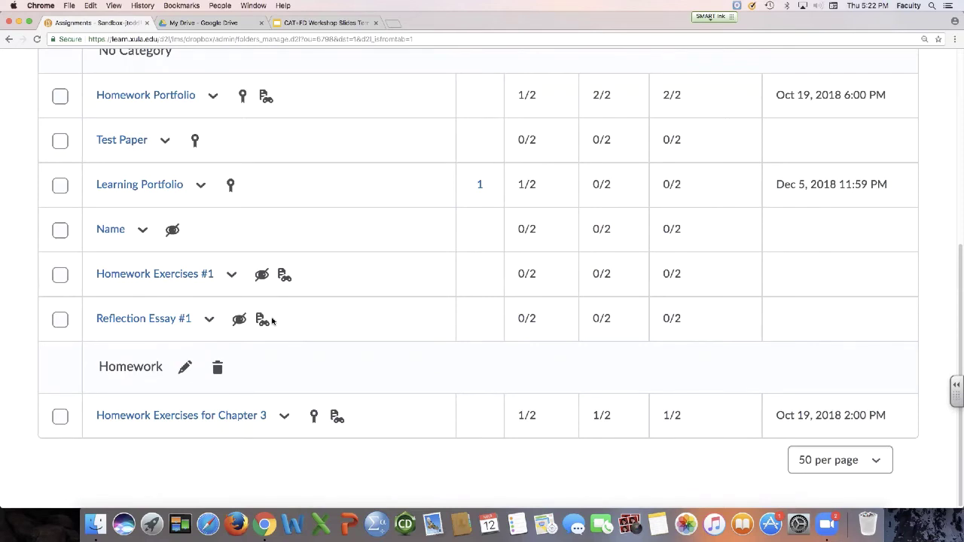
pyautogui.scroll(2, 265, 332)
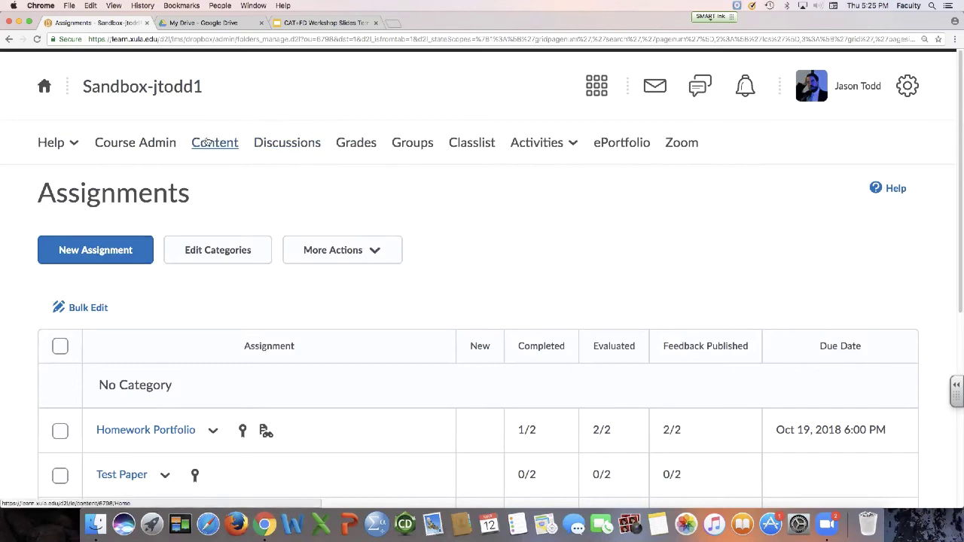
# Step: Start a new forum in the course discussions and title it Forum #2
pyautogui.click(285, 146)
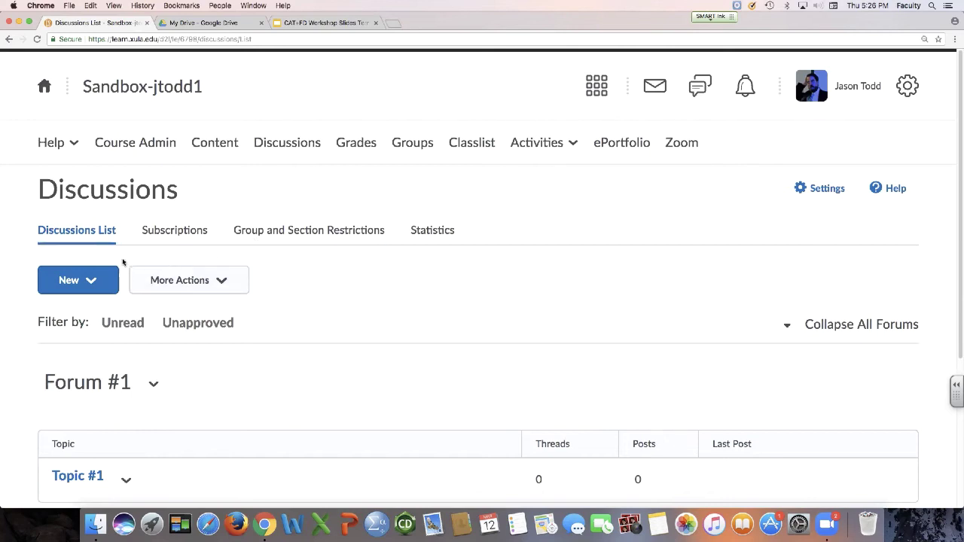
pyautogui.click(91, 281)
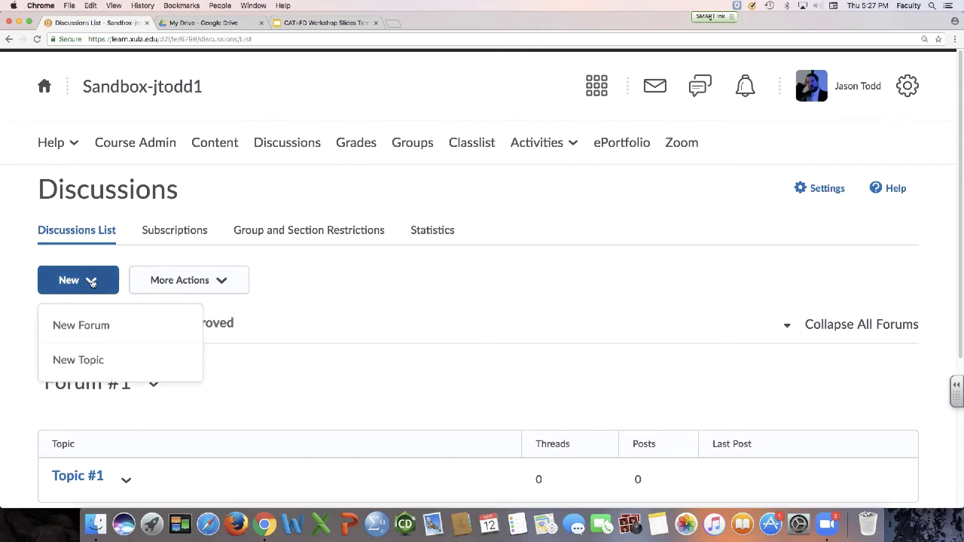
pyautogui.click(97, 330)
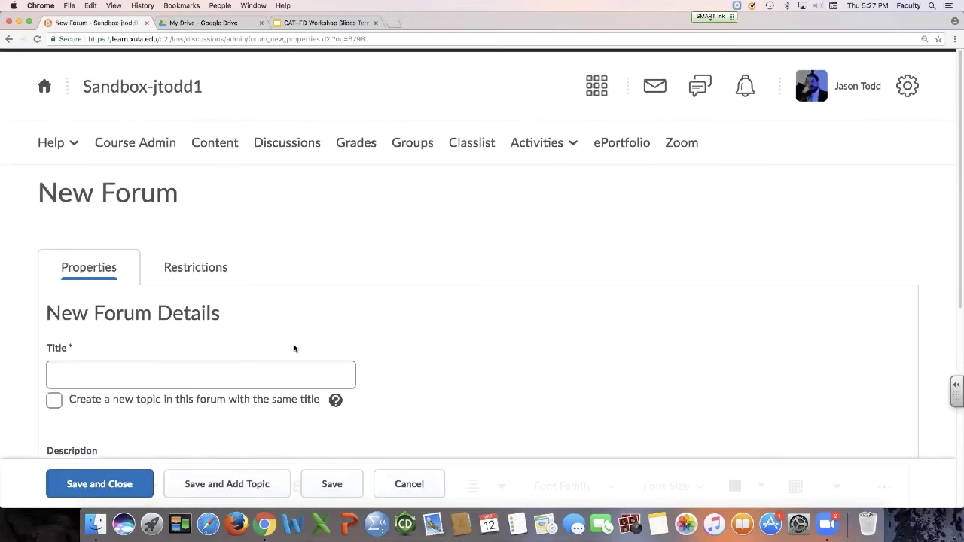
pyautogui.scroll(-1, 295, 349)
pyautogui.click(294, 346)
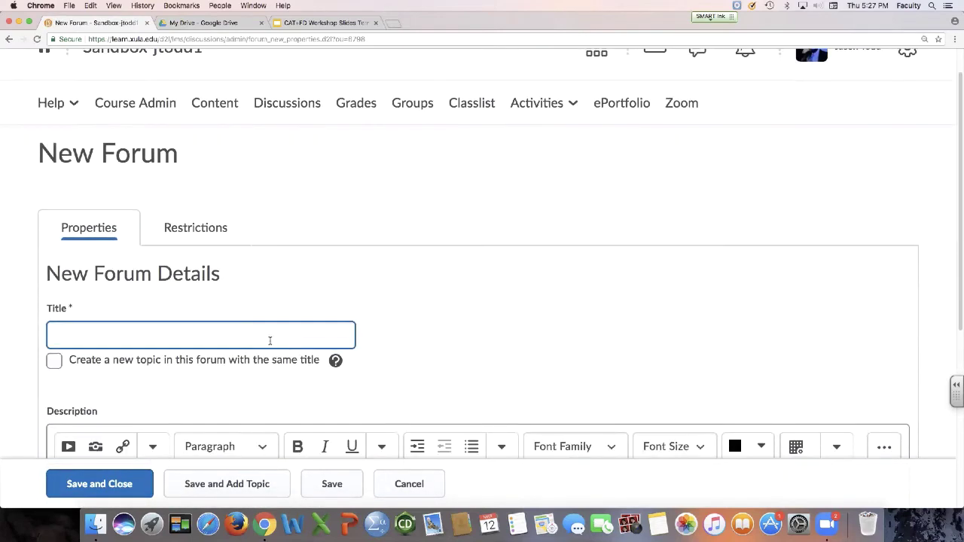
pyautogui.write('Forum #2')
# Step: Review the new forum's description area and posting options, and save and close the forum
pyautogui.scroll(-3, 270, 324)
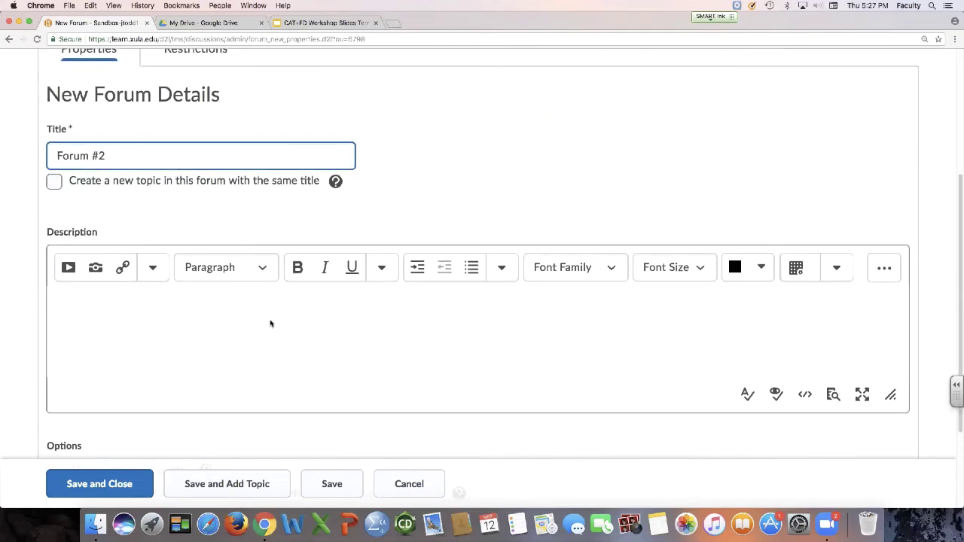
pyautogui.click(258, 316)
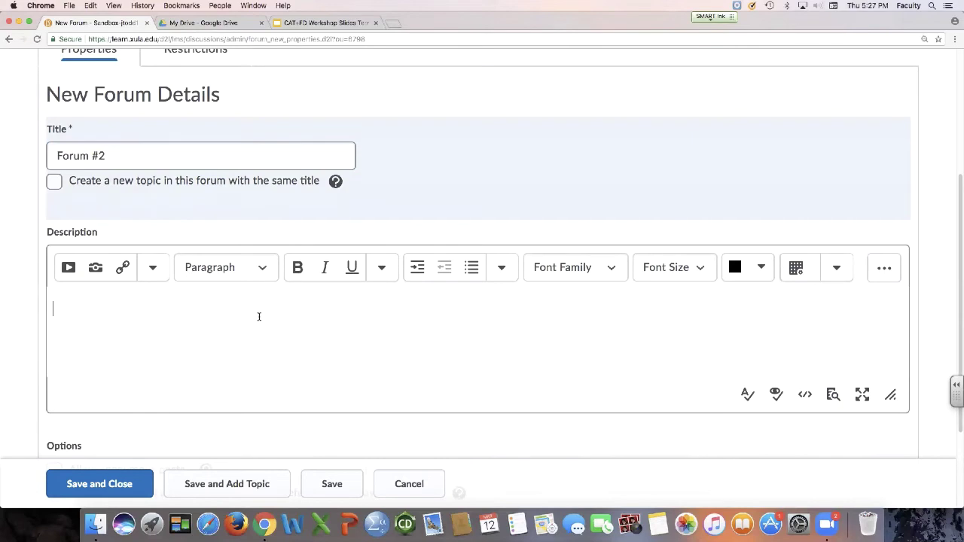
pyautogui.scroll(-2, 268, 301)
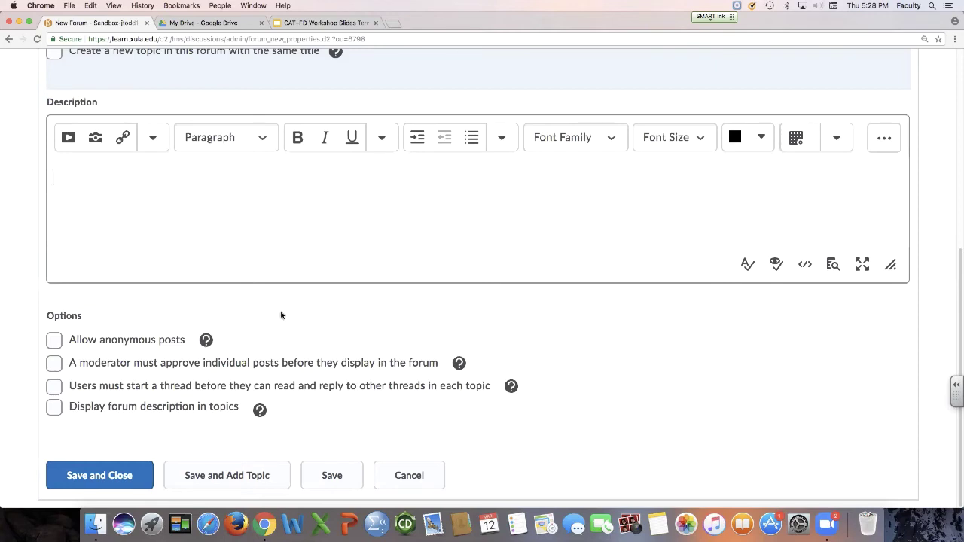
pyautogui.scroll(5, 285, 305)
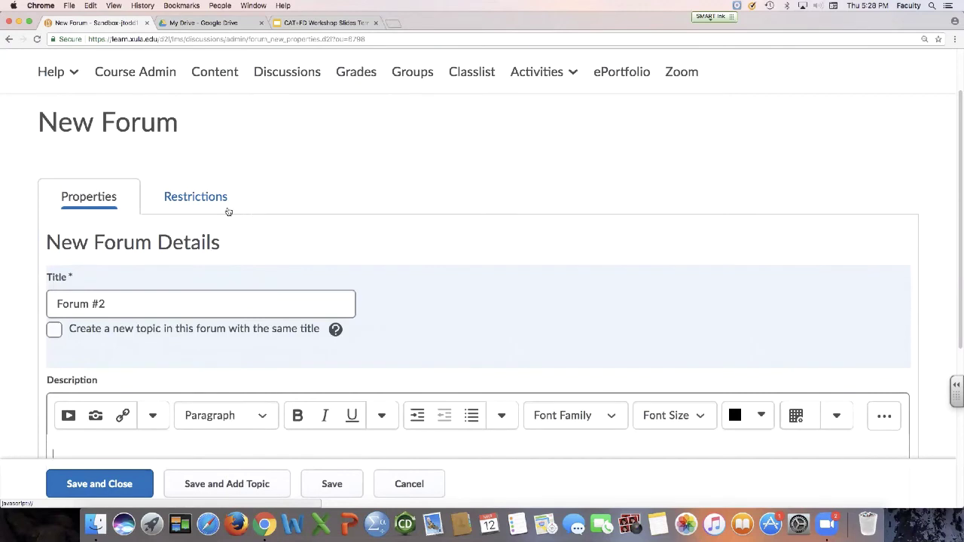
pyautogui.click(121, 494)
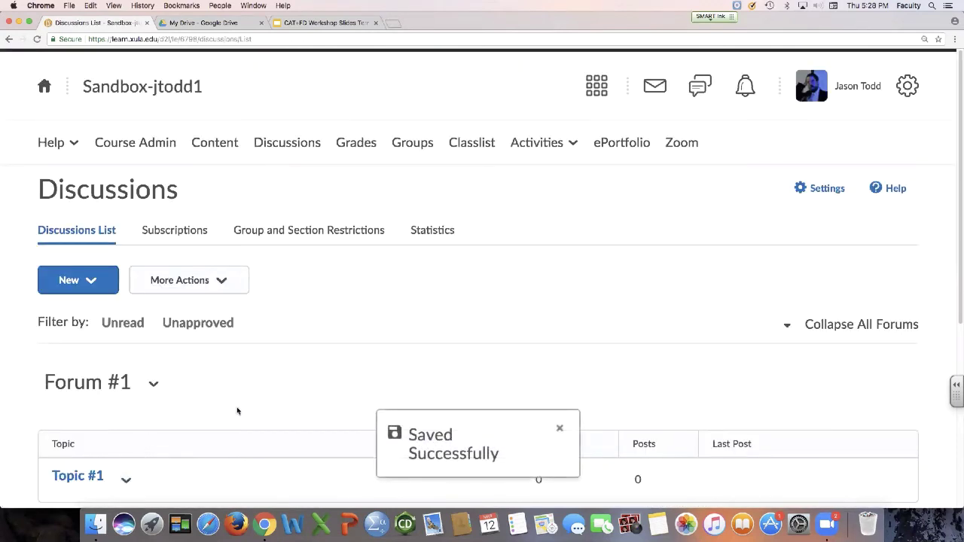
# Step: Start a new discussion topic in Forum #2 and title it Topic #2
pyautogui.scroll(-3, 258, 415)
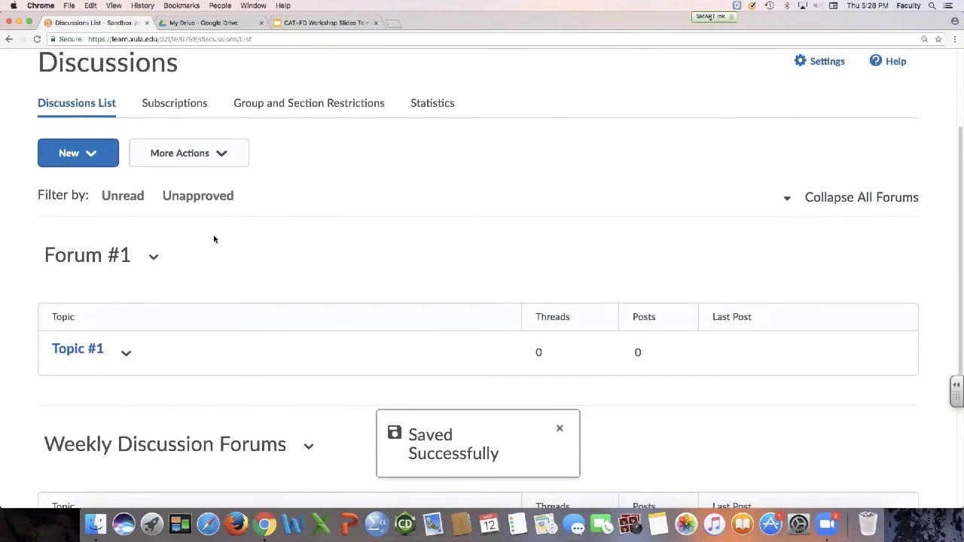
pyautogui.click(89, 154)
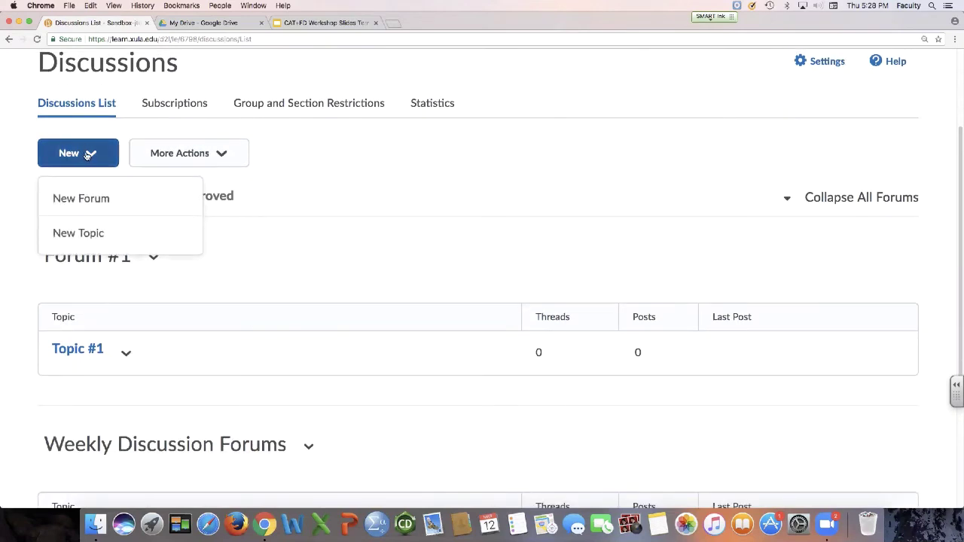
pyautogui.click(78, 237)
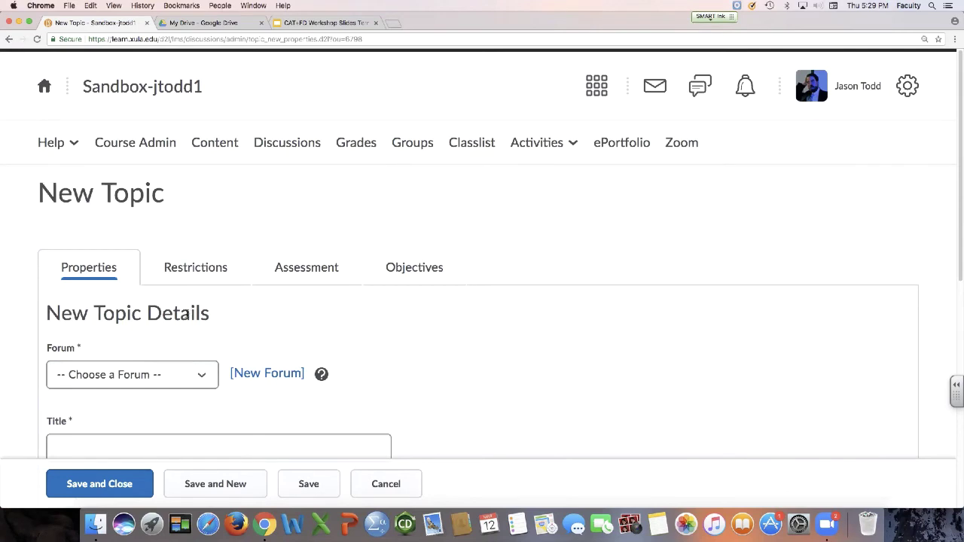
pyautogui.click(145, 374)
pyautogui.click(80, 347)
pyautogui.click(103, 386)
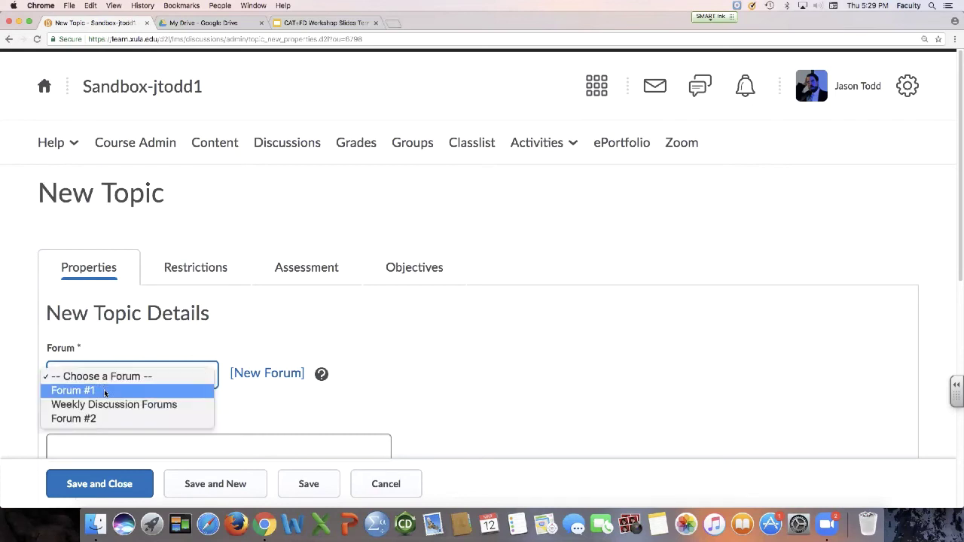
pyautogui.click(105, 418)
pyautogui.scroll(-2, 185, 320)
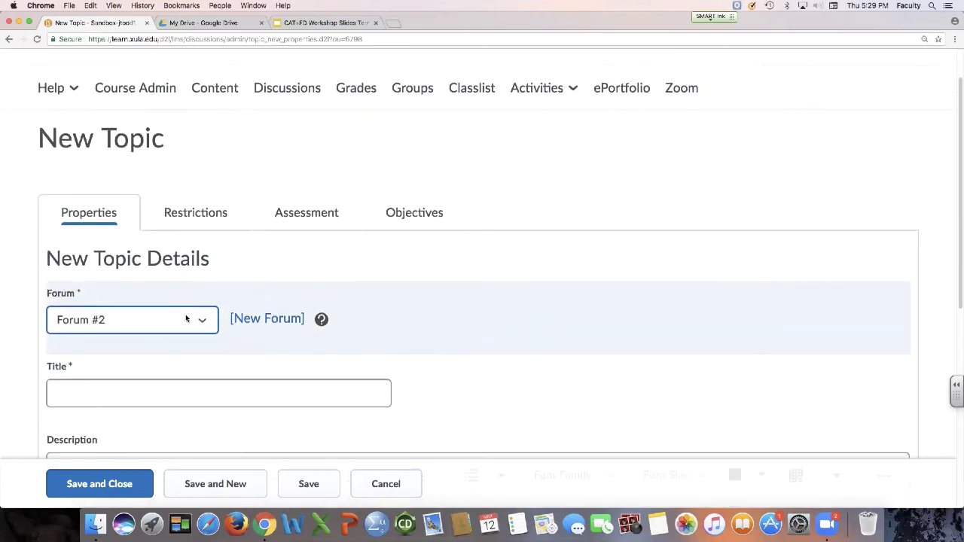
pyautogui.click(176, 364)
pyautogui.write('Topic #2')
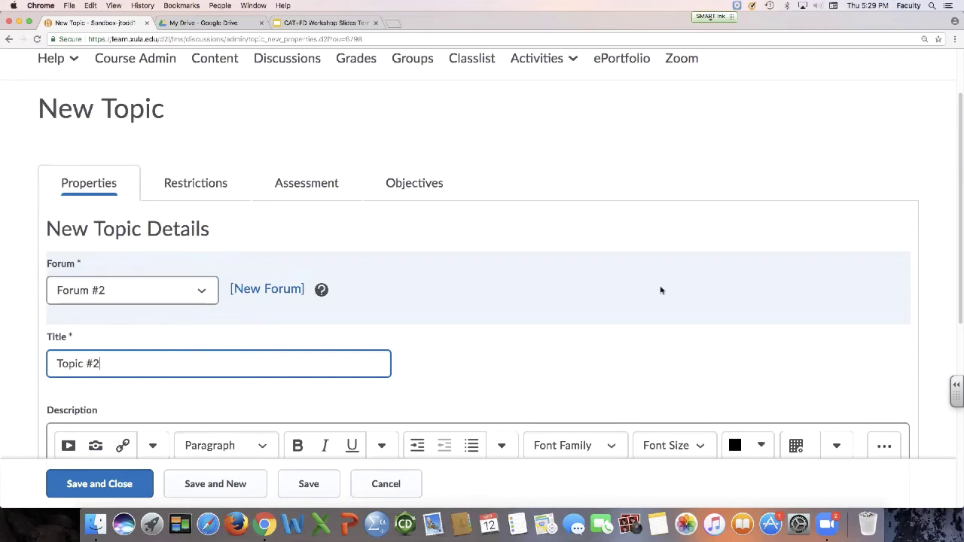
# Step: Review the topic's description area, posting options and available rating schemes, and read the help on rating posts
pyautogui.moveTo(957, 219); pyautogui.dragTo(957, 372)
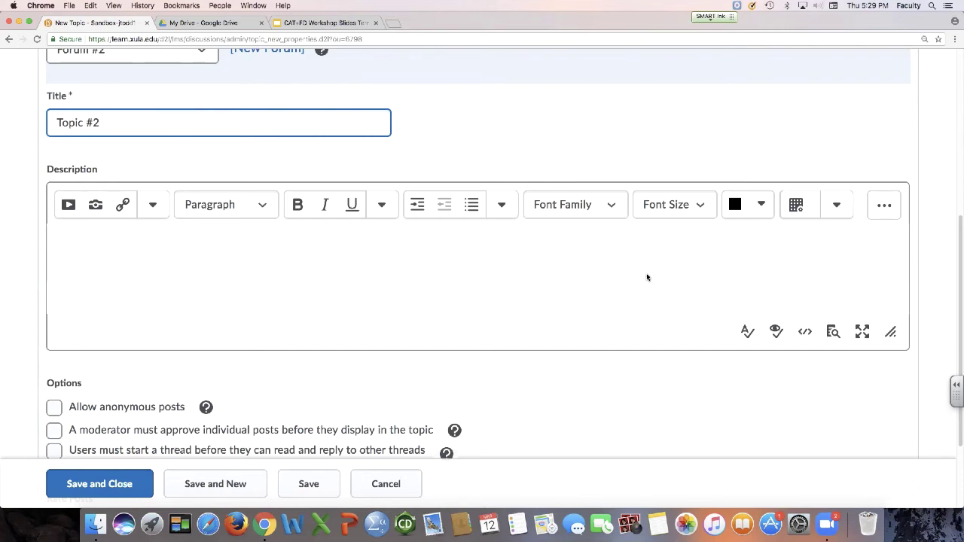
pyautogui.scroll(-3, 669, 330)
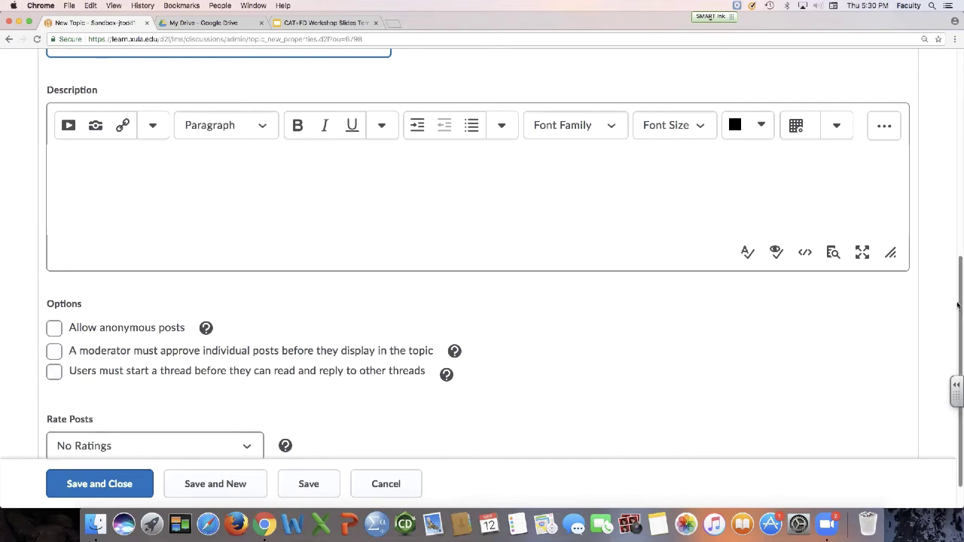
pyautogui.scroll(-2, 958, 308)
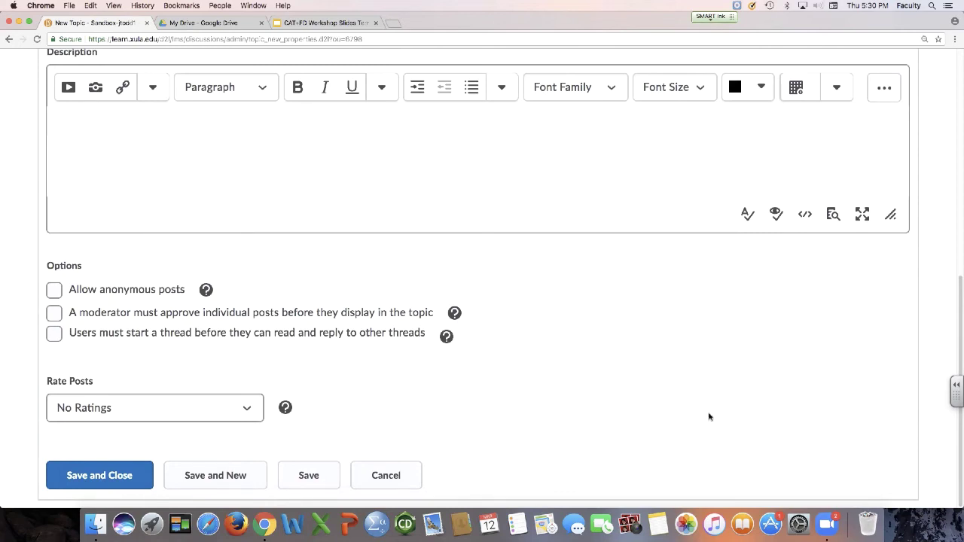
pyautogui.click(224, 405)
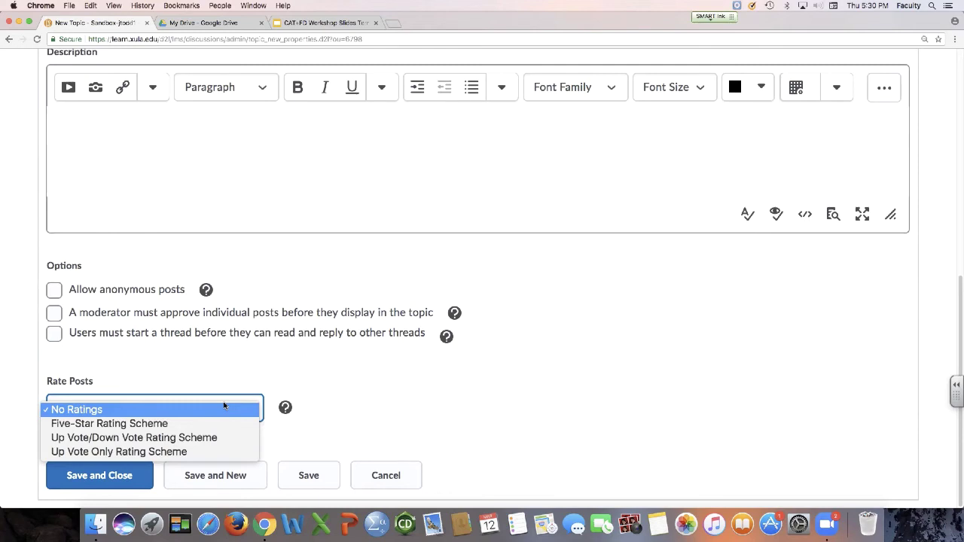
pyautogui.click(232, 363)
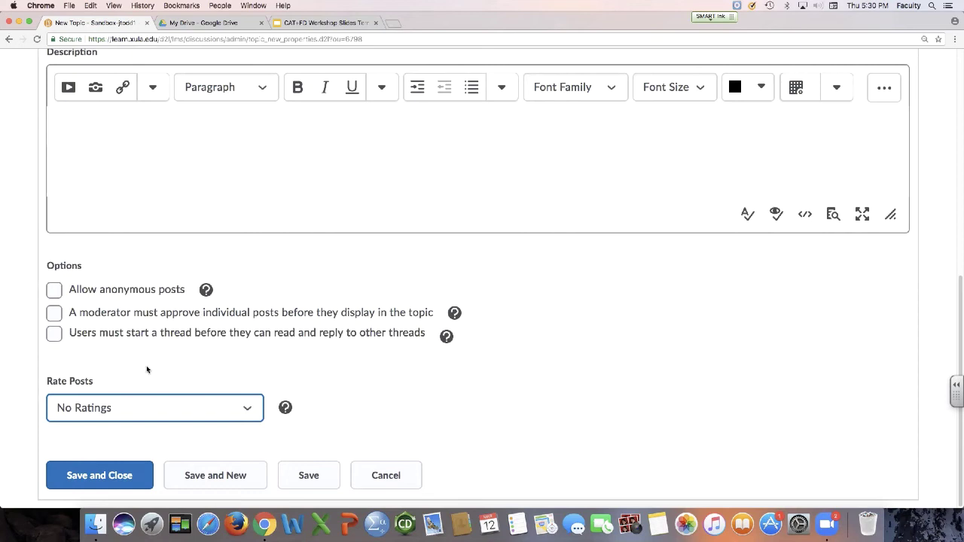
pyautogui.click(285, 413)
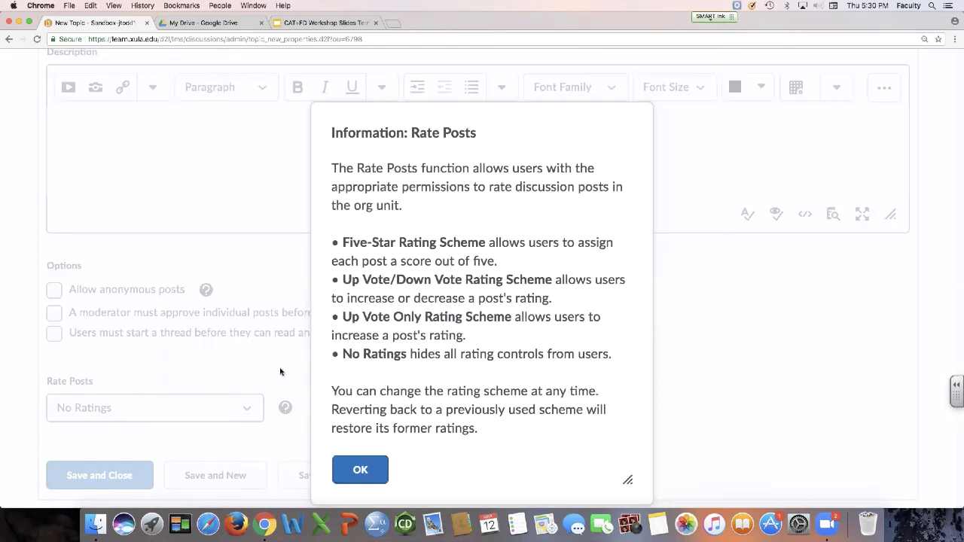
pyautogui.click(359, 472)
# Step: Save Topic #2 without closing it and open its restrictions
pyautogui.click(293, 476)
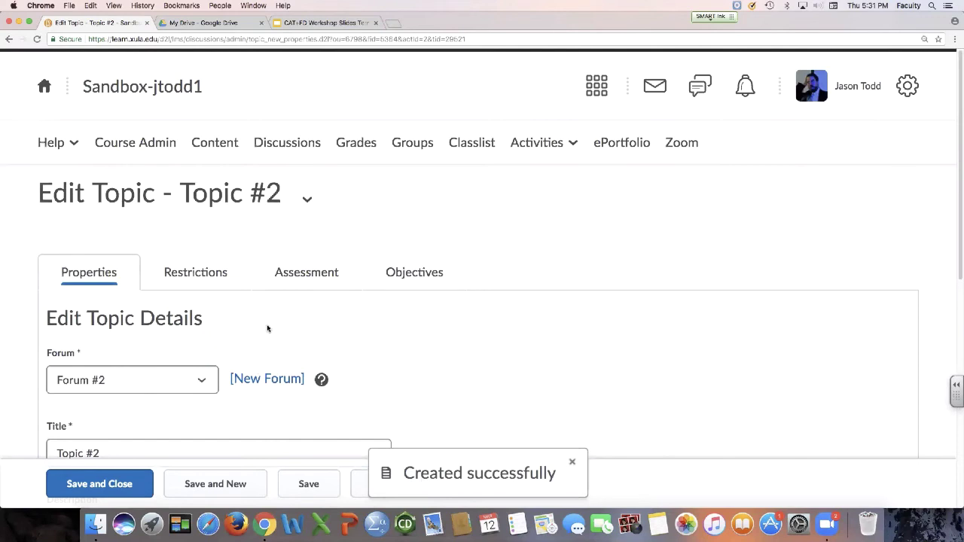
pyautogui.click(195, 272)
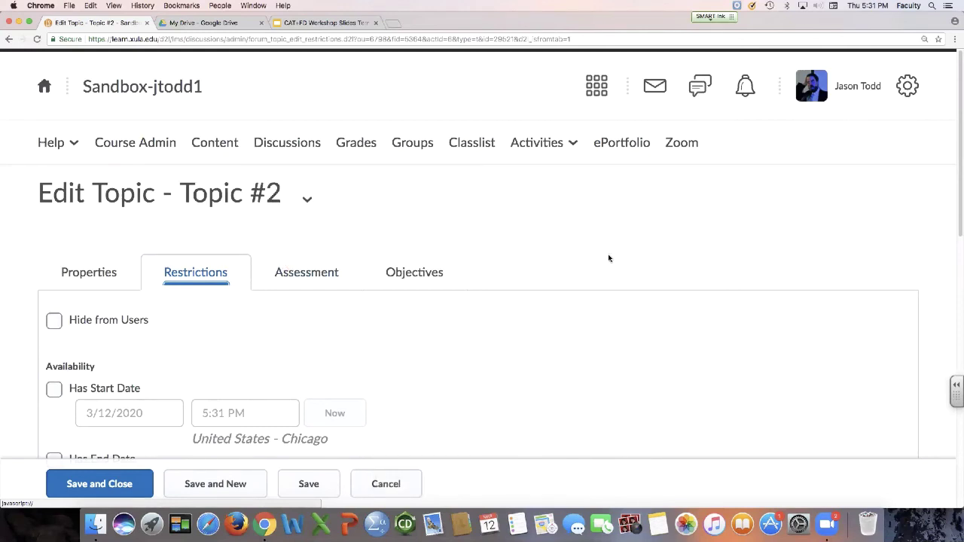
# Step: Review Topic #2's availability, locking, release condition and group restriction options, and save the topic without closing it
pyautogui.scroll(-3, 630, 261)
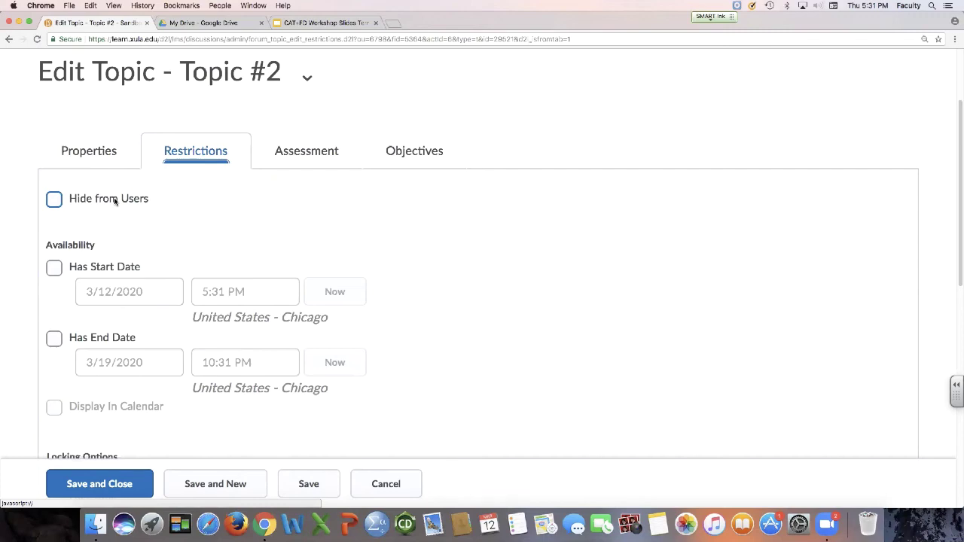
pyautogui.scroll(-5, 159, 228)
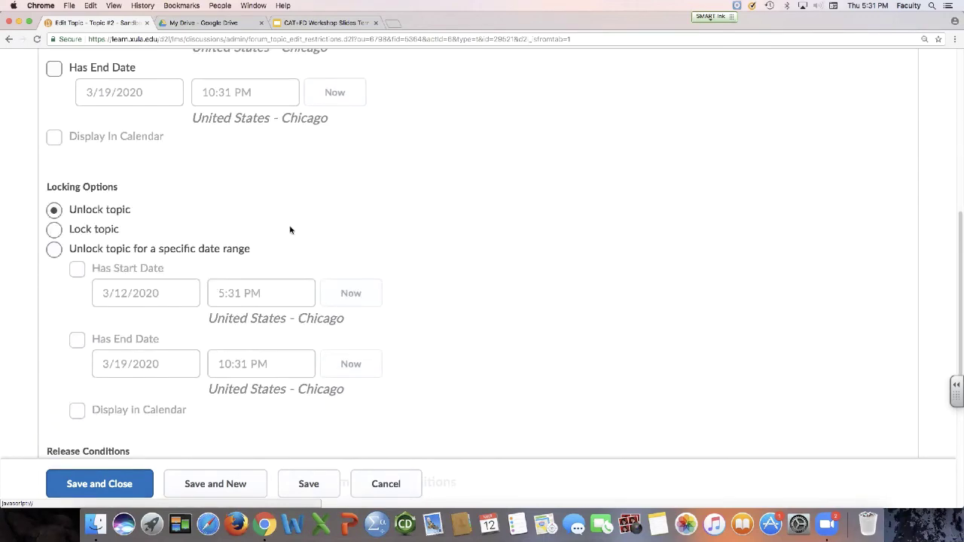
pyautogui.scroll(-4, 311, 208)
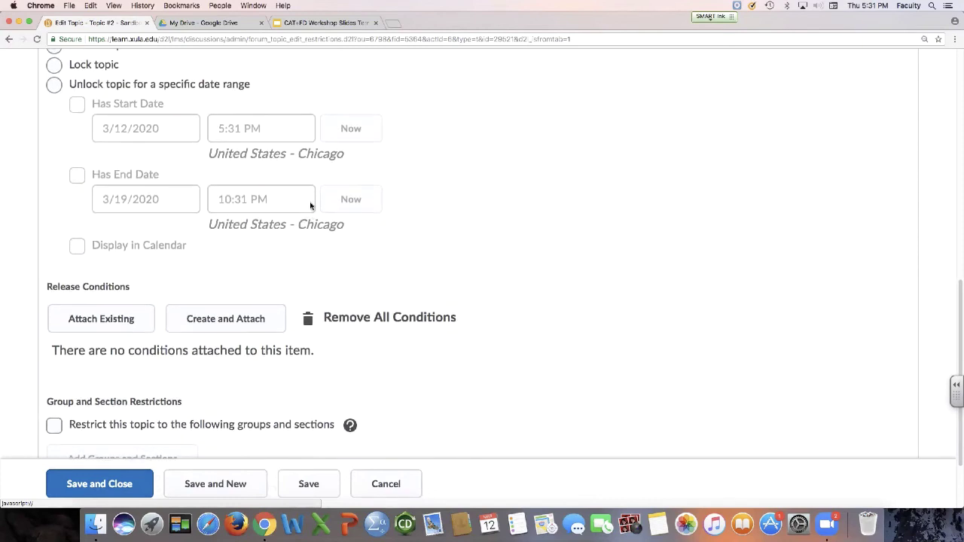
pyautogui.scroll(2, 310, 206)
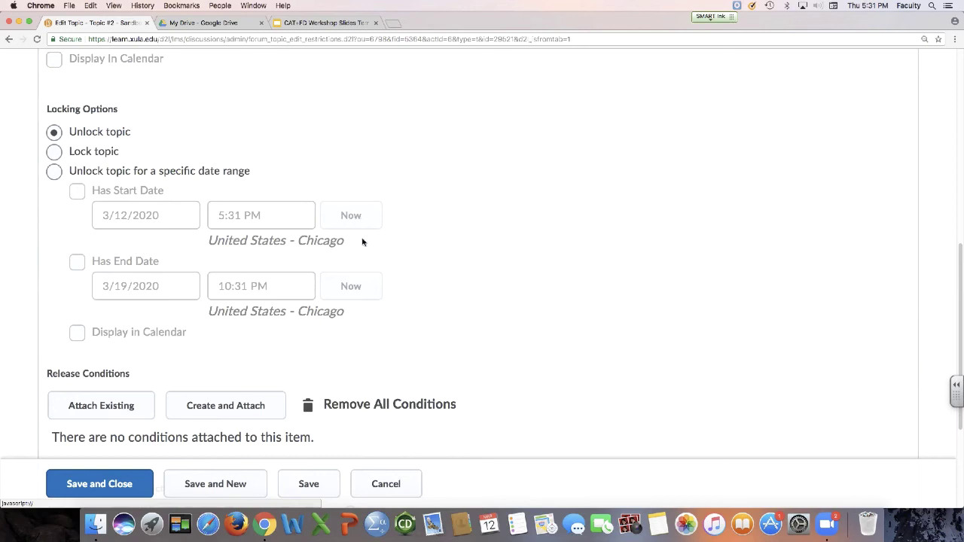
pyautogui.scroll(-3, 363, 242)
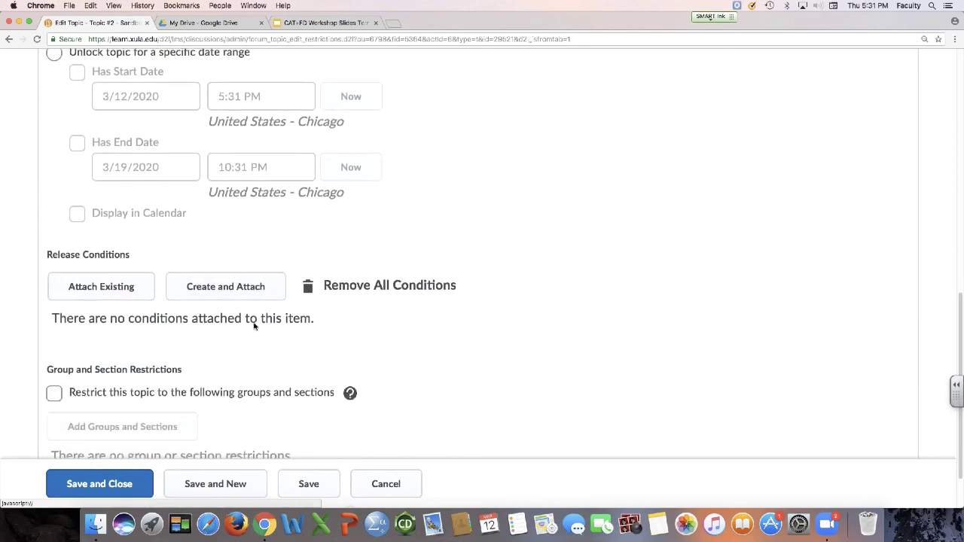
pyautogui.scroll(7, 339, 299)
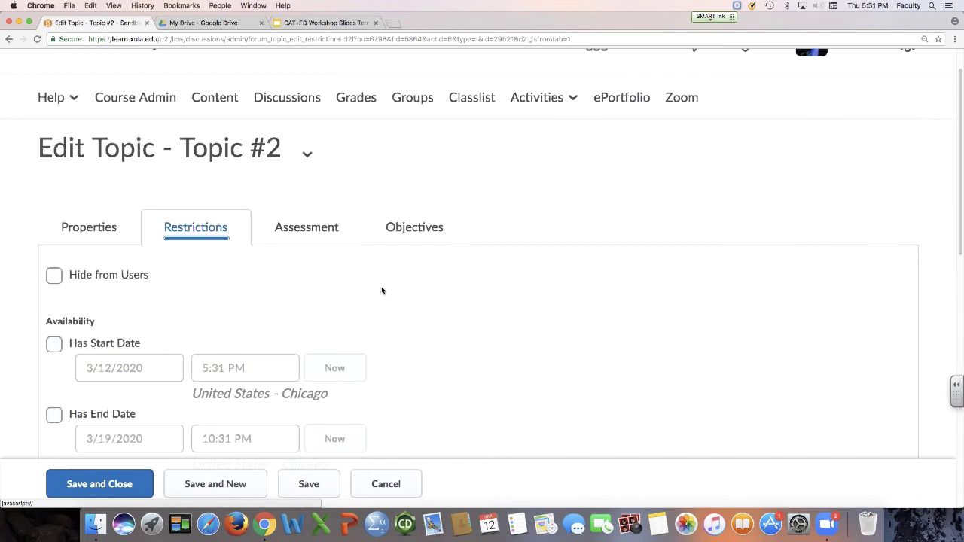
pyautogui.click(311, 486)
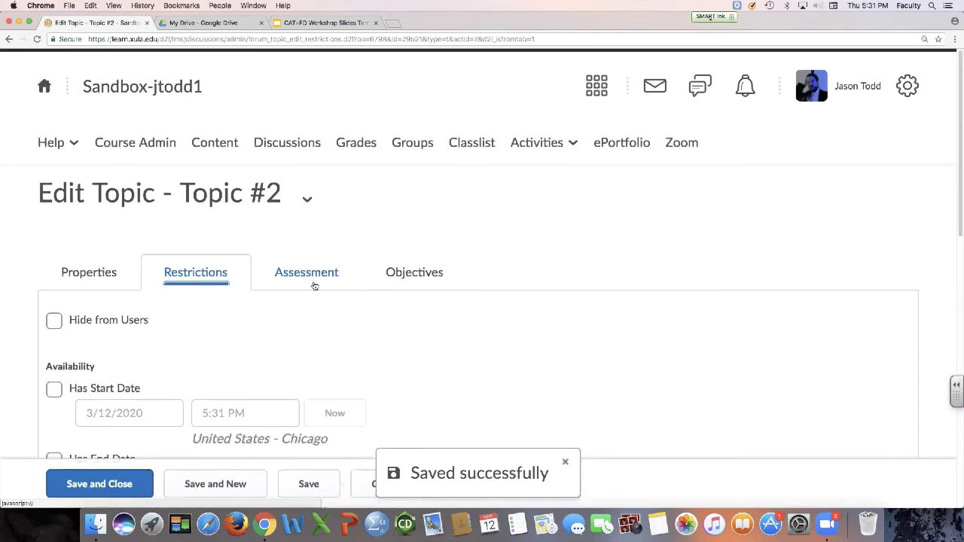
# Step: Open Topic #2's assessment settings, check the grade item choices, and set the score out of 10
pyautogui.click(316, 283)
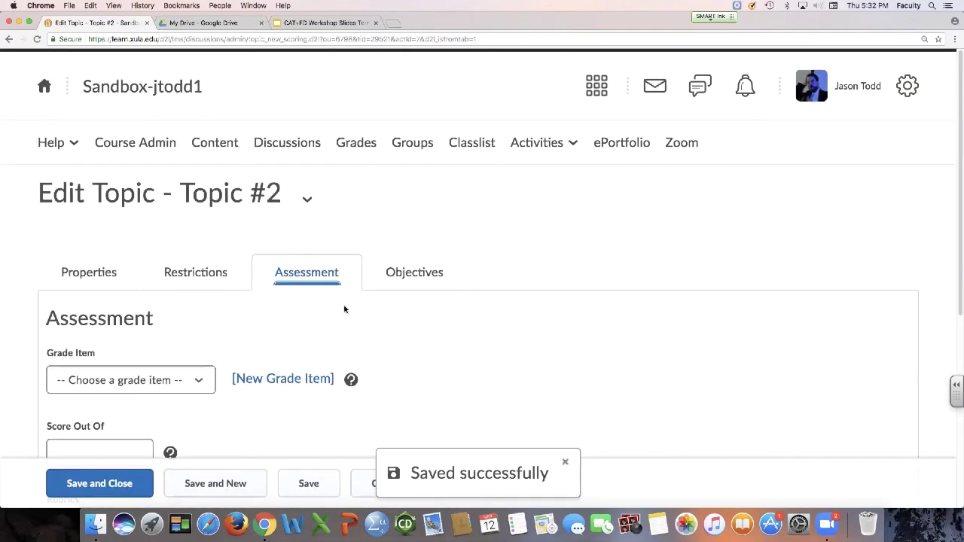
pyautogui.scroll(-3, 428, 324)
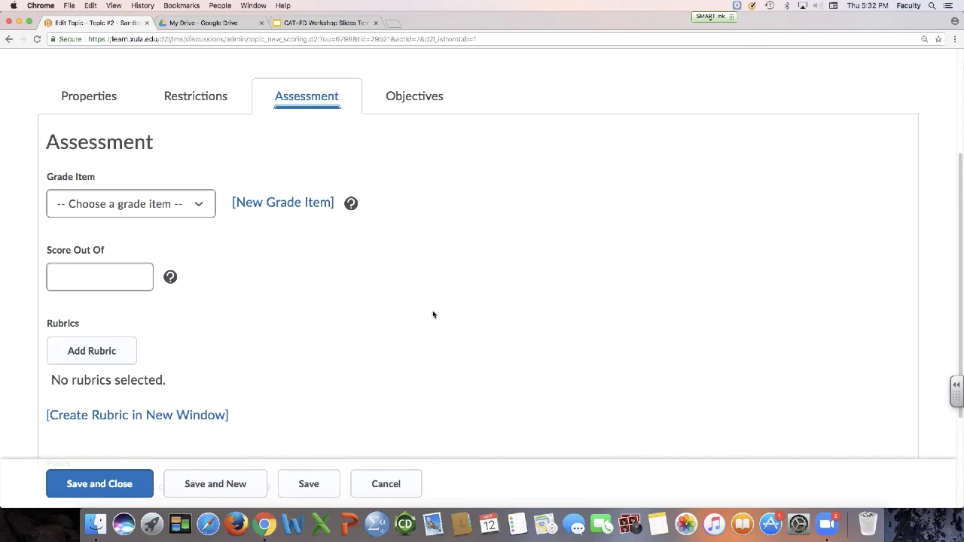
pyautogui.click(163, 207)
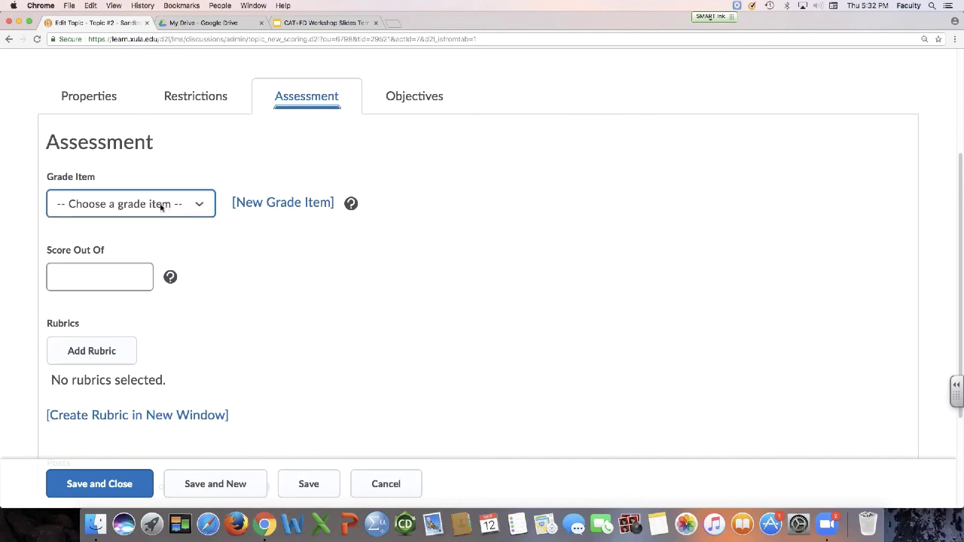
pyautogui.click(242, 264)
pyautogui.click(145, 281)
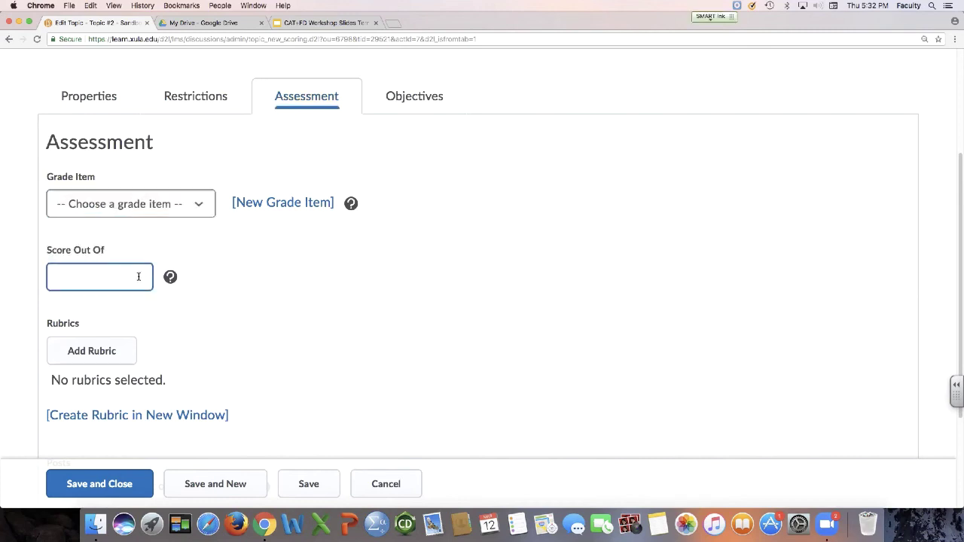
pyautogui.write('10')
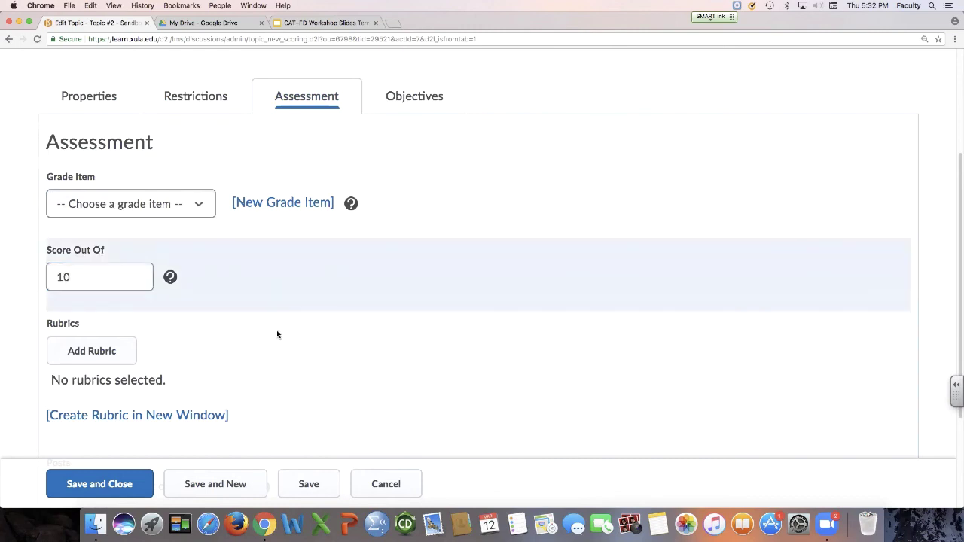
# Step: Temporarily allow assessment of individual posts to view the available calculation methods, leaving the option off
pyautogui.scroll(-3, 278, 335)
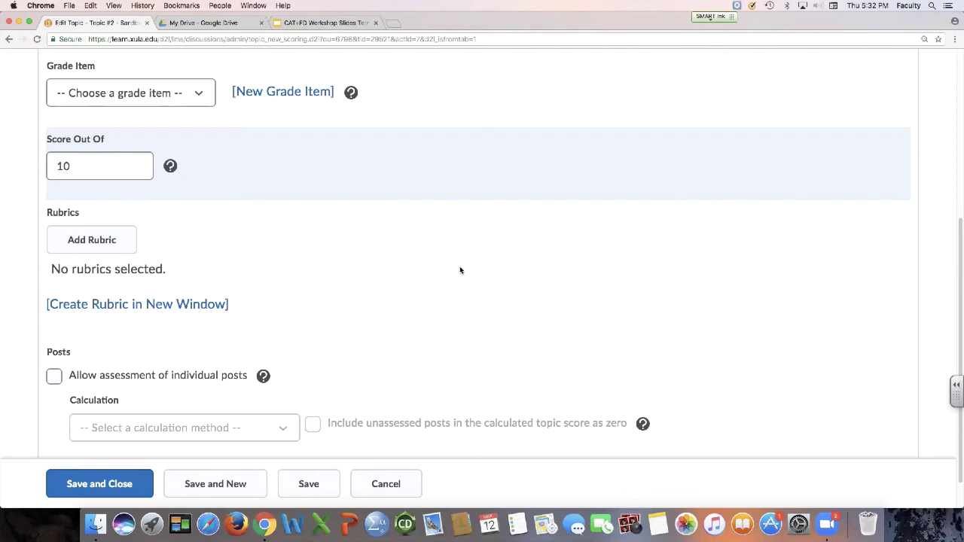
pyautogui.scroll(-2, 582, 276)
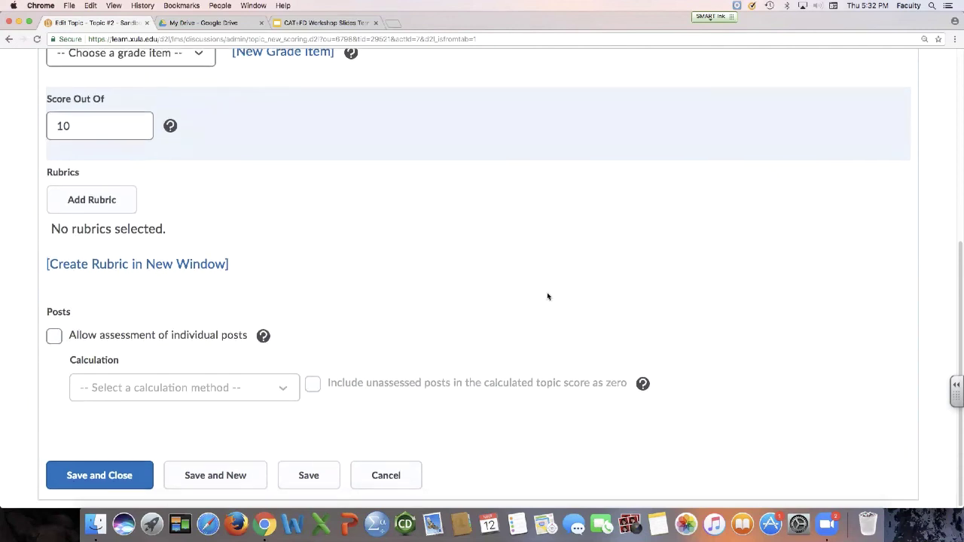
pyautogui.click(101, 340)
pyautogui.click(127, 387)
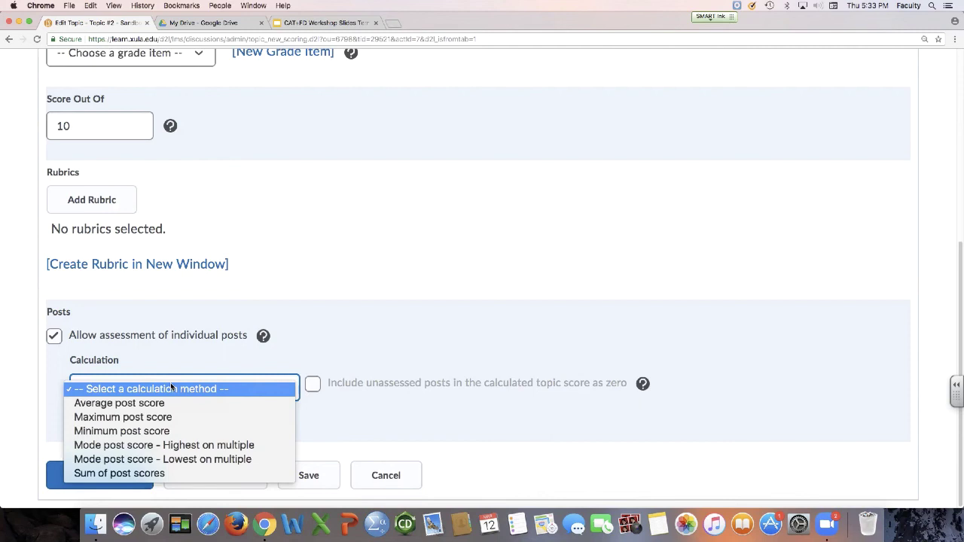
pyautogui.click(198, 353)
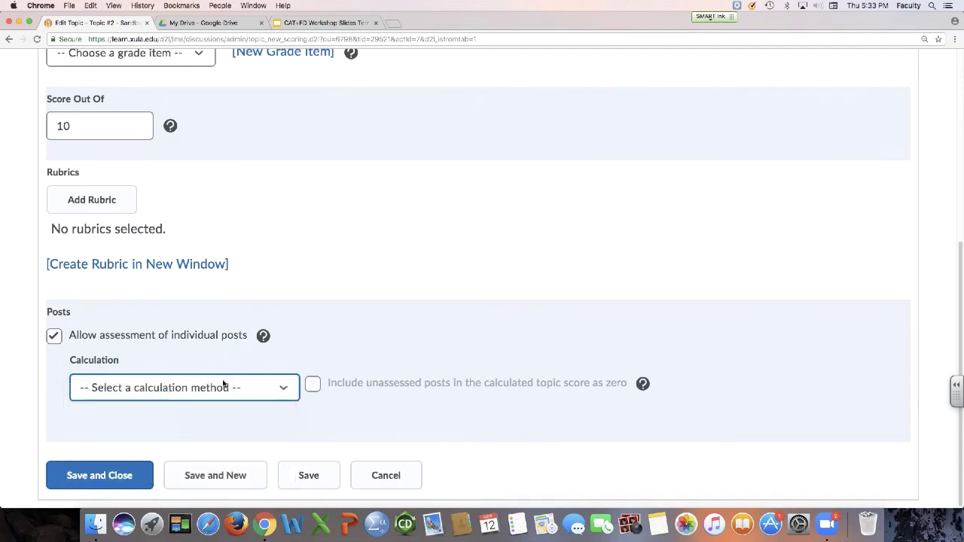
pyautogui.click(202, 335)
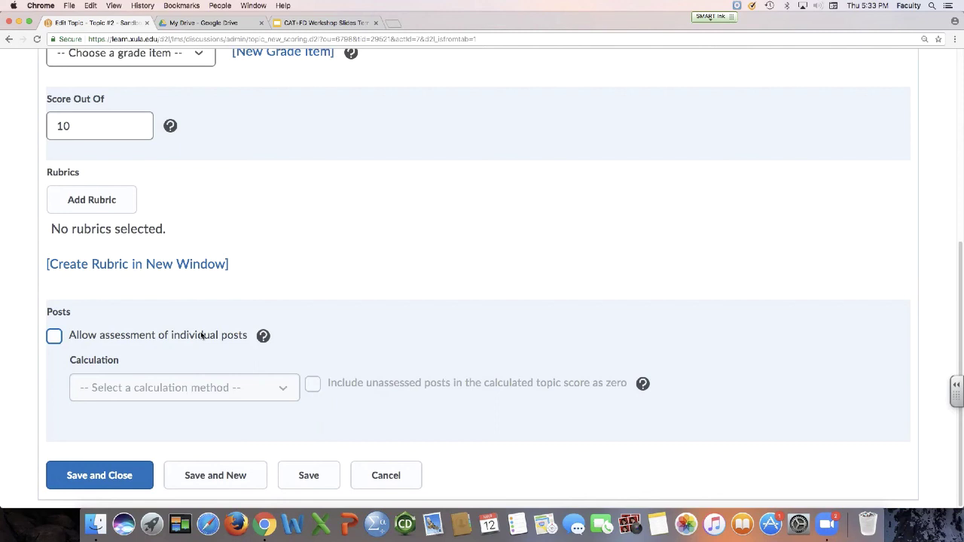
# Step: Save and close Topic #2 and look over the forums and topics in the discussions list
pyautogui.click(97, 139)
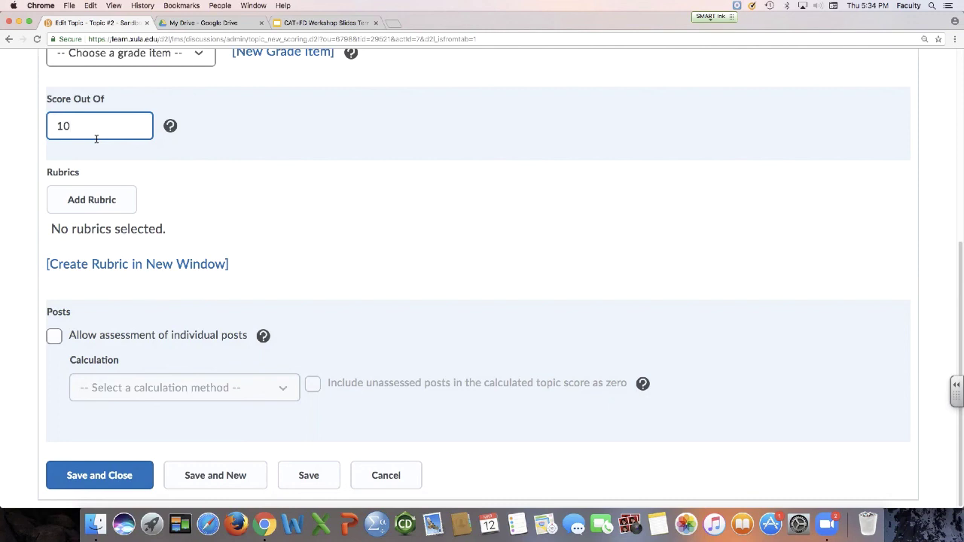
pyautogui.scroll(5, 98, 145)
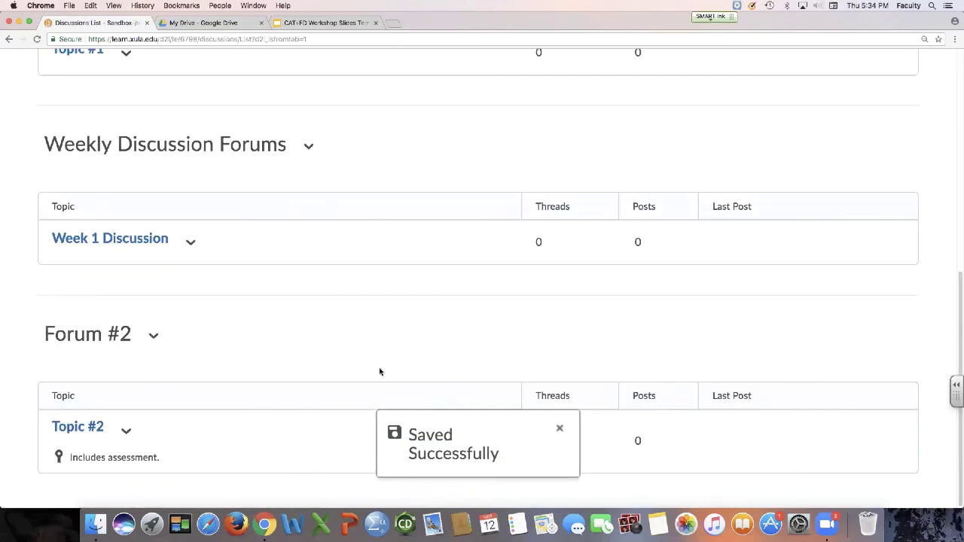
pyautogui.scroll(3, 380, 372)
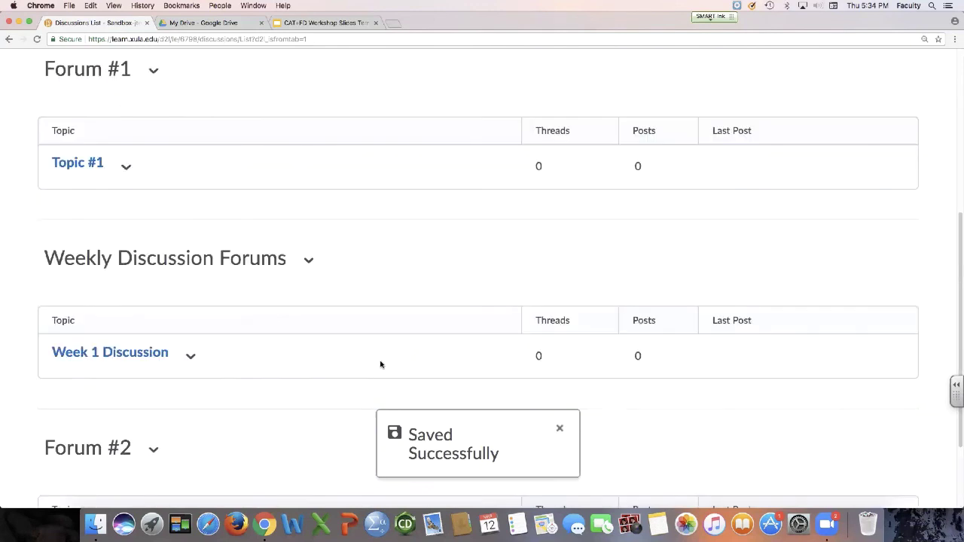